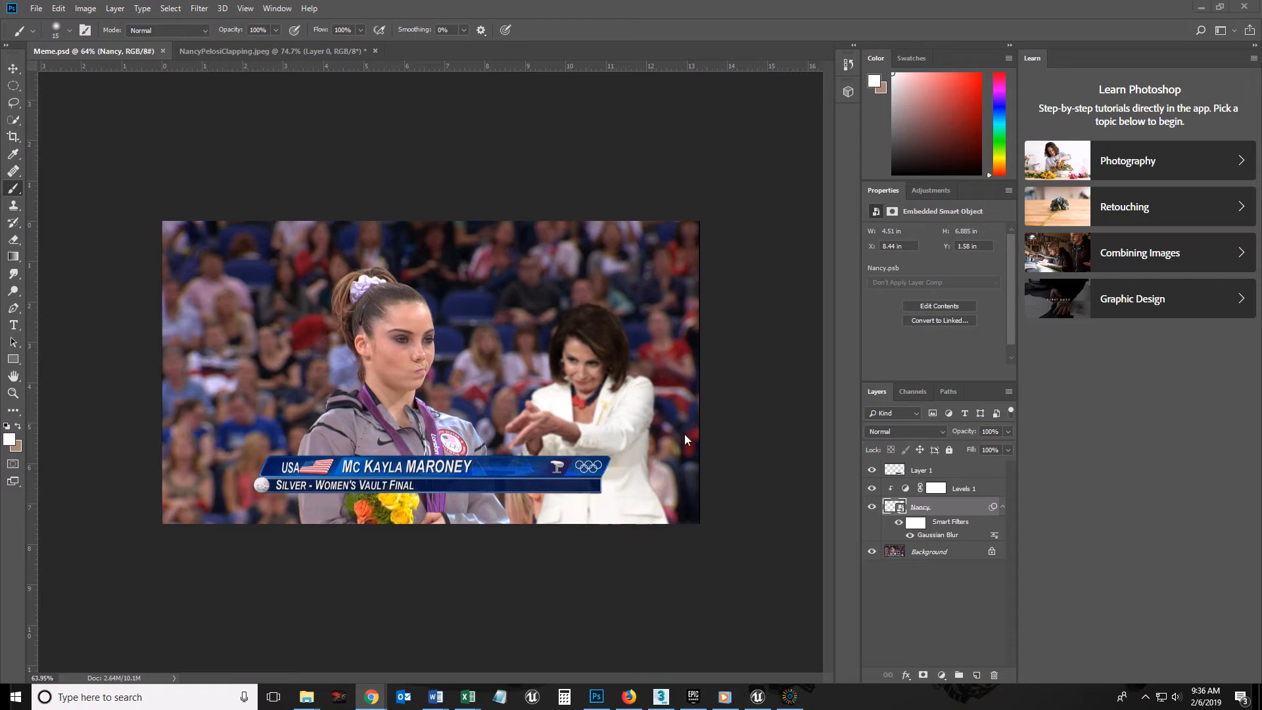
Create a text box above Layer 1 spanning most of the photo and enter the caption "Nancy Pelosi is not impressed"
{"action": "left_click", "coordinate": [955, 471]}
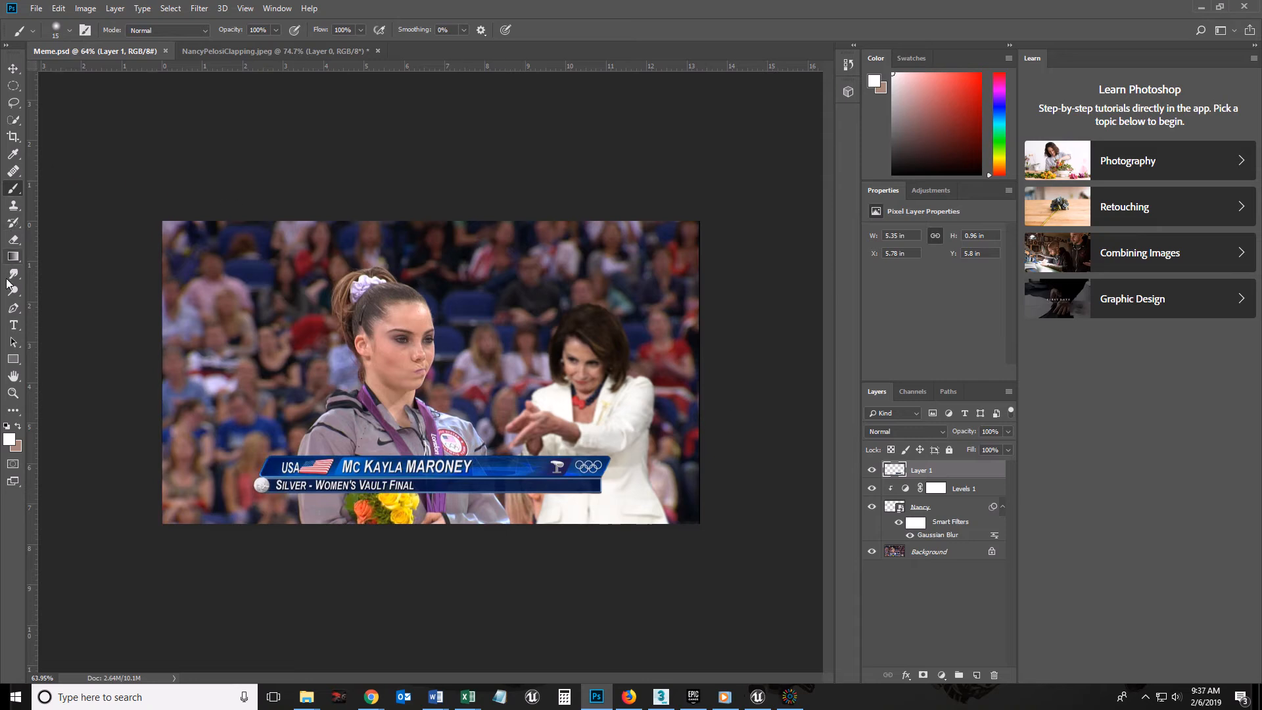
{"action": "left_click", "coordinate": [14, 325]}
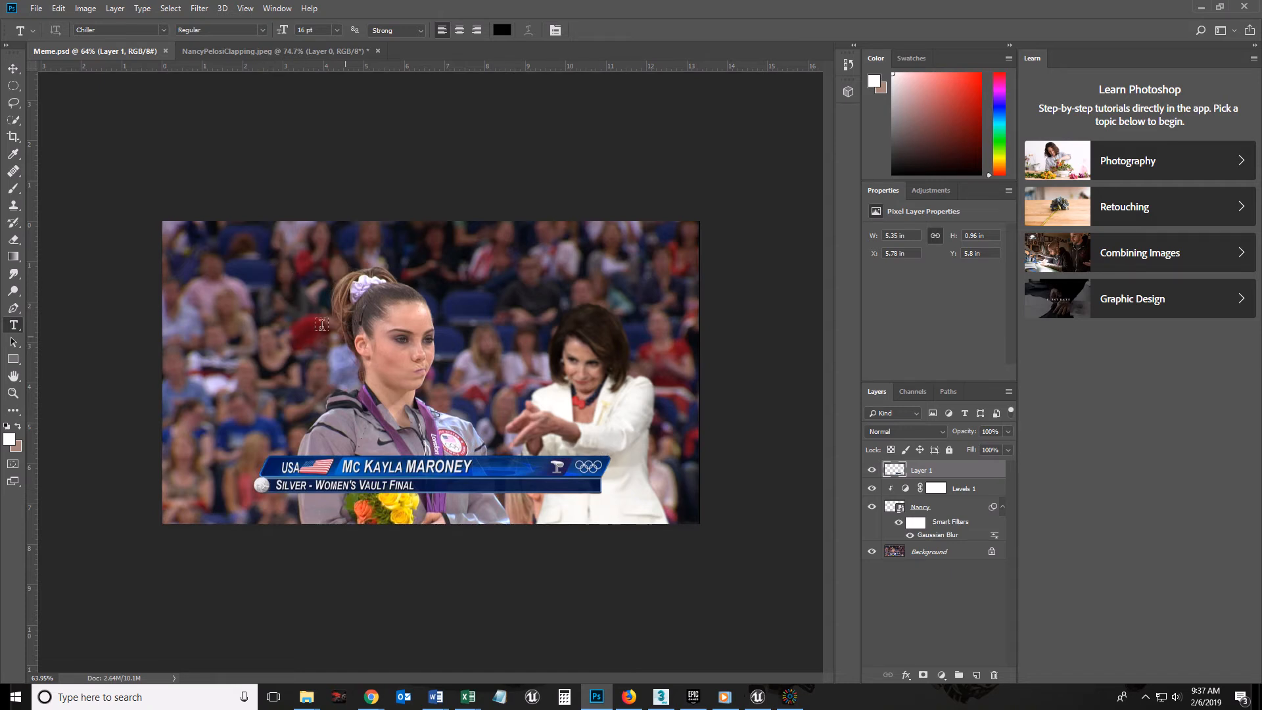
{"action": "left_click_drag", "start_coordinate": [278, 248], "coordinate": [679, 524]}
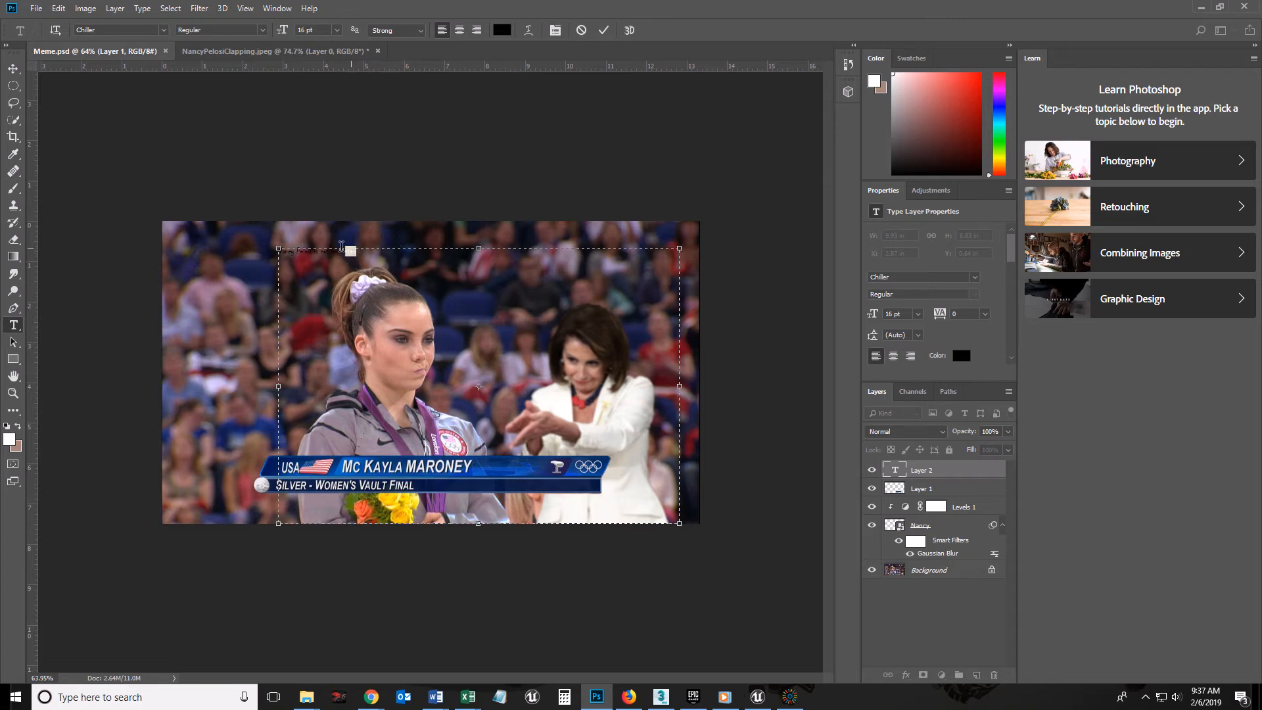
Recolor the whole caption to the pale lilac f7eafd sampled from the gymnast's hair scrunchie
{"action": "left_click_drag", "start_coordinate": [355, 249], "coordinate": [253, 246]}
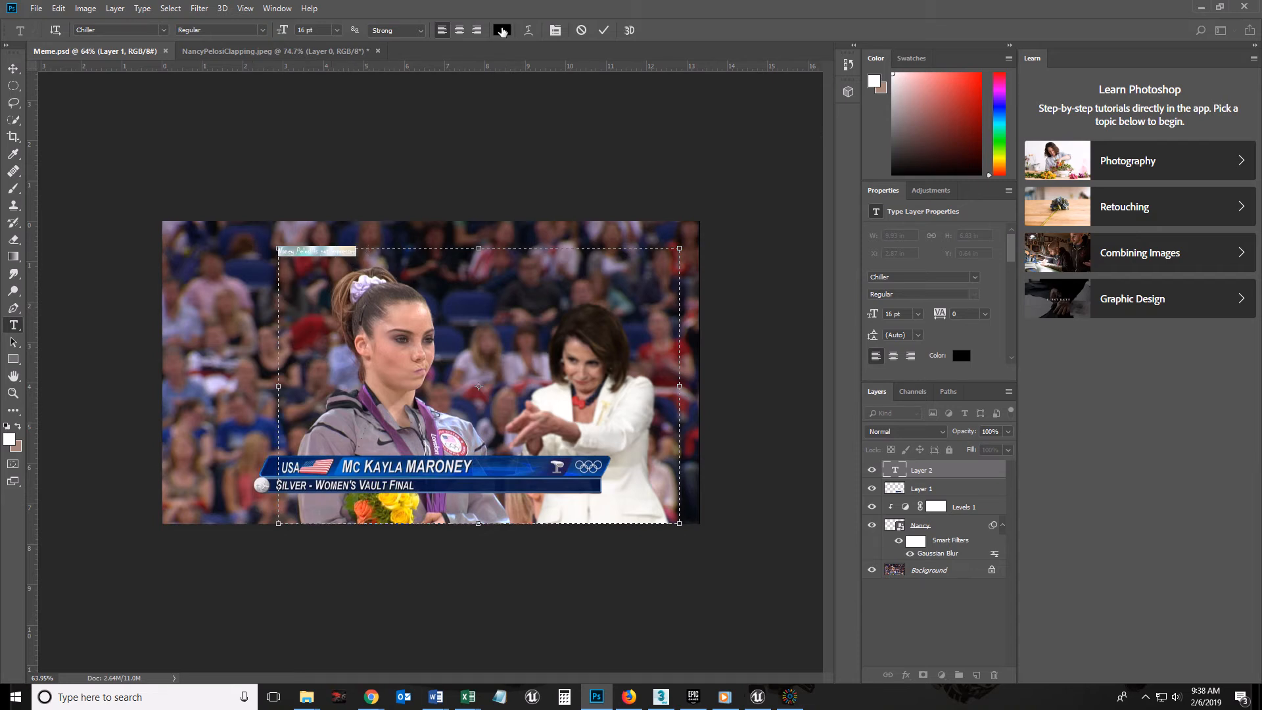
{"action": "left_click", "coordinate": [502, 31]}
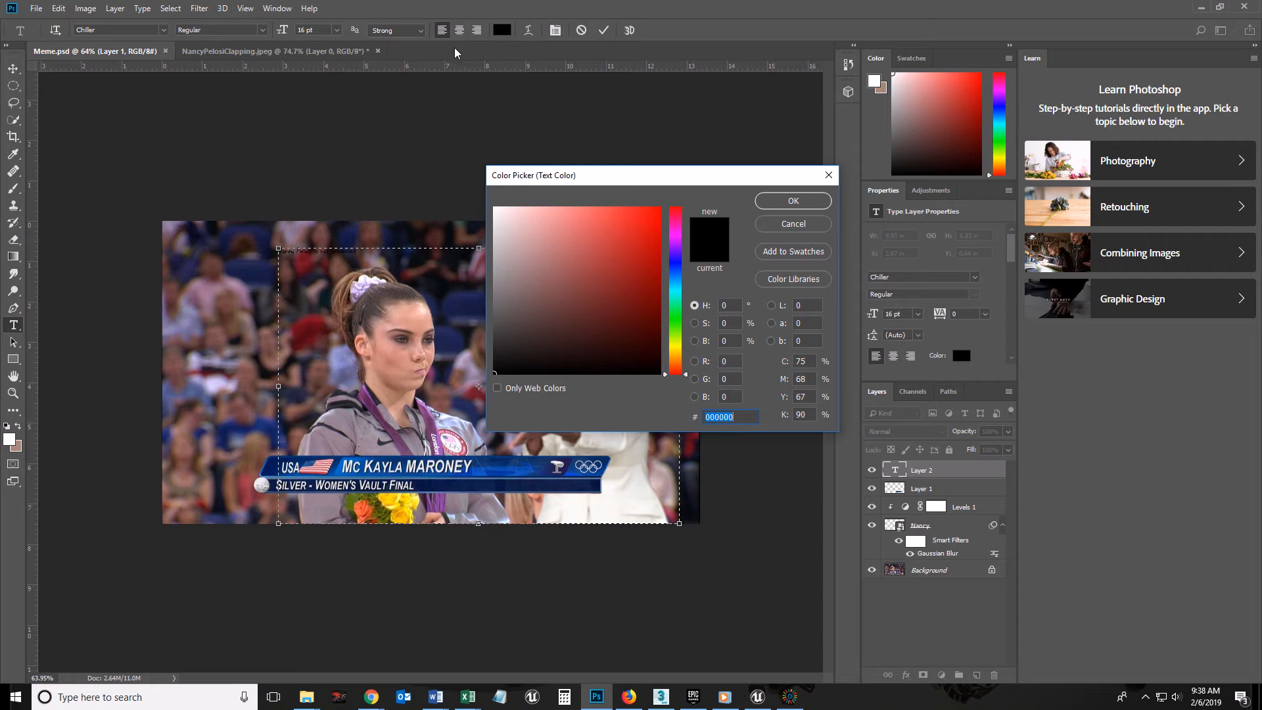
{"action": "type", "text": "ffffff"}
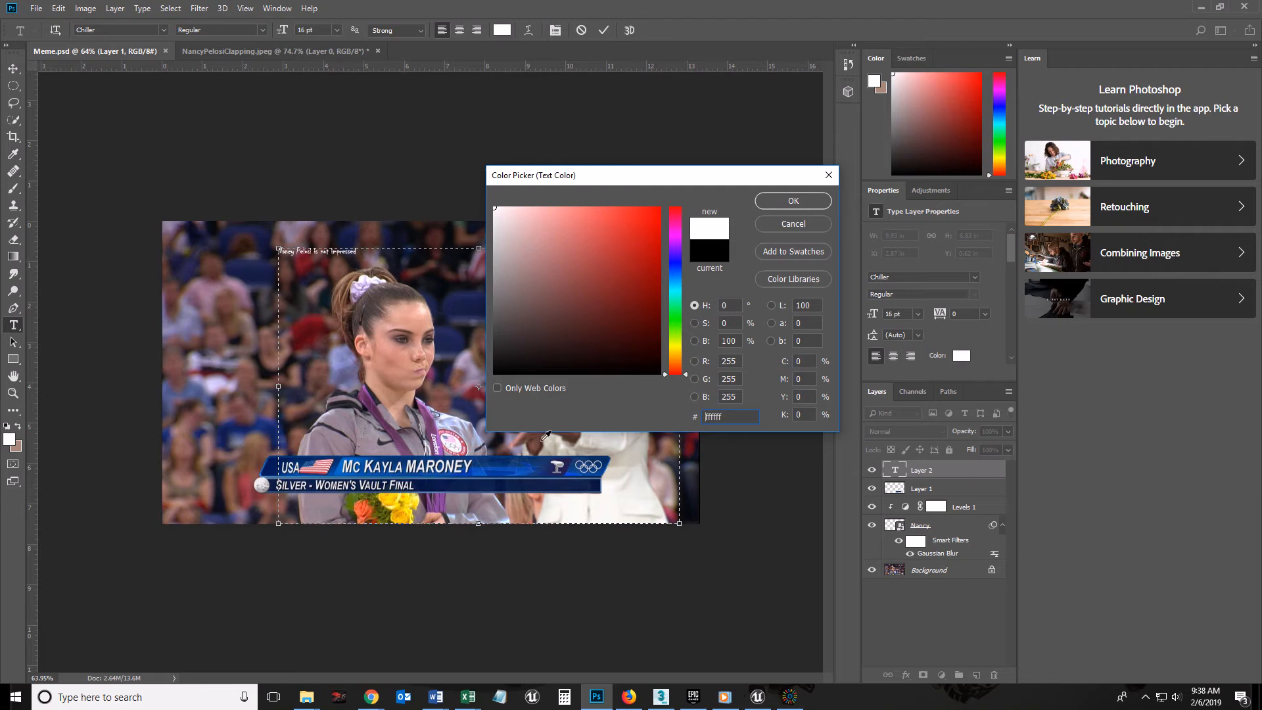
{"action": "left_click", "coordinate": [624, 454]}
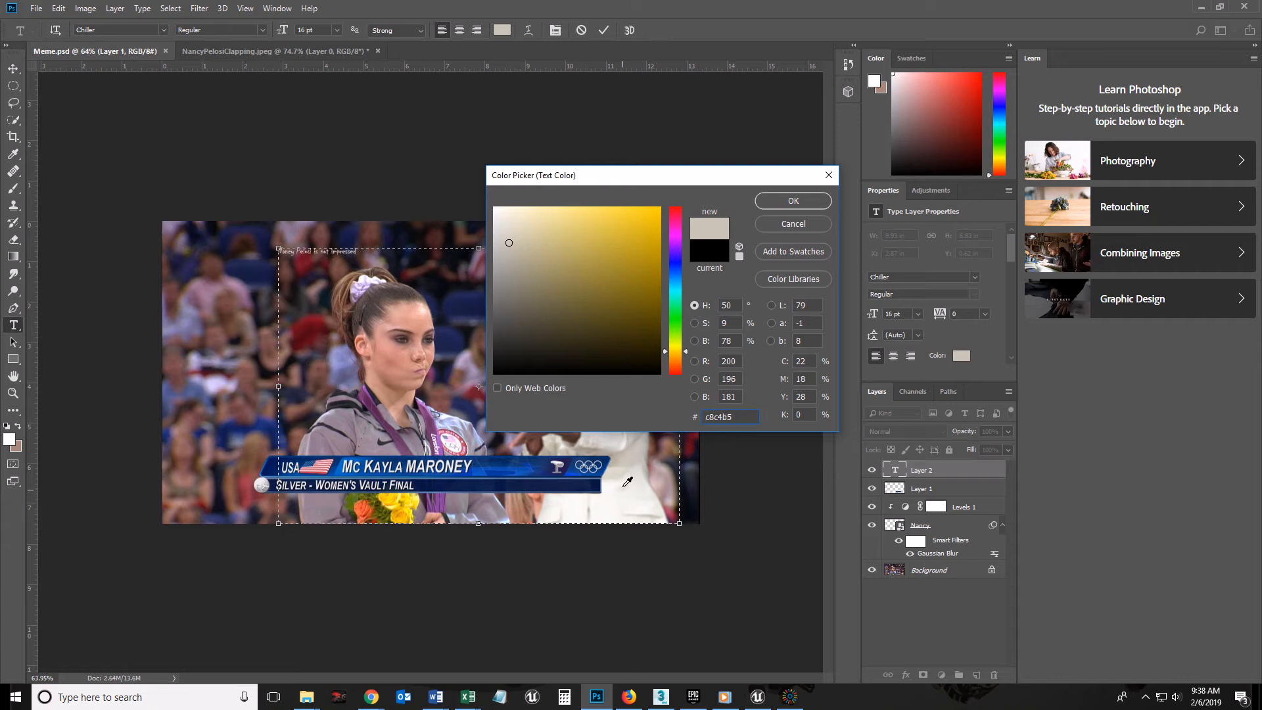
{"action": "left_click", "coordinate": [363, 279]}
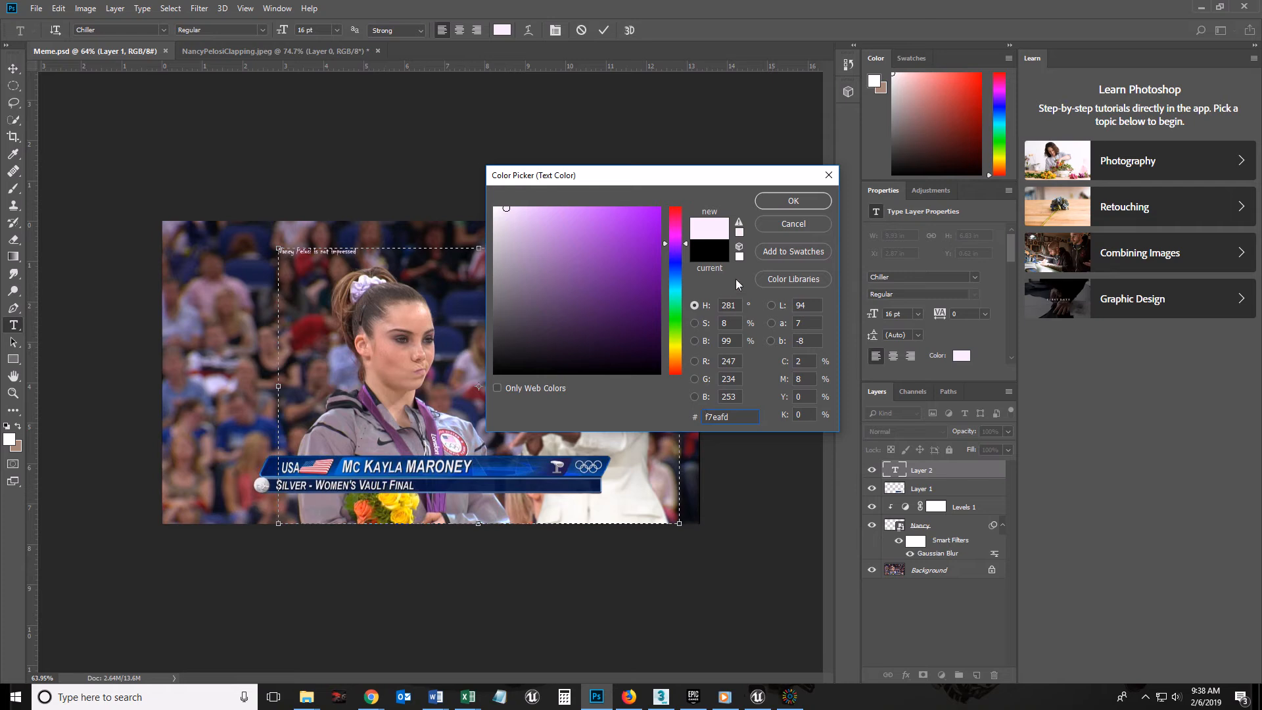
{"action": "left_click", "coordinate": [792, 199]}
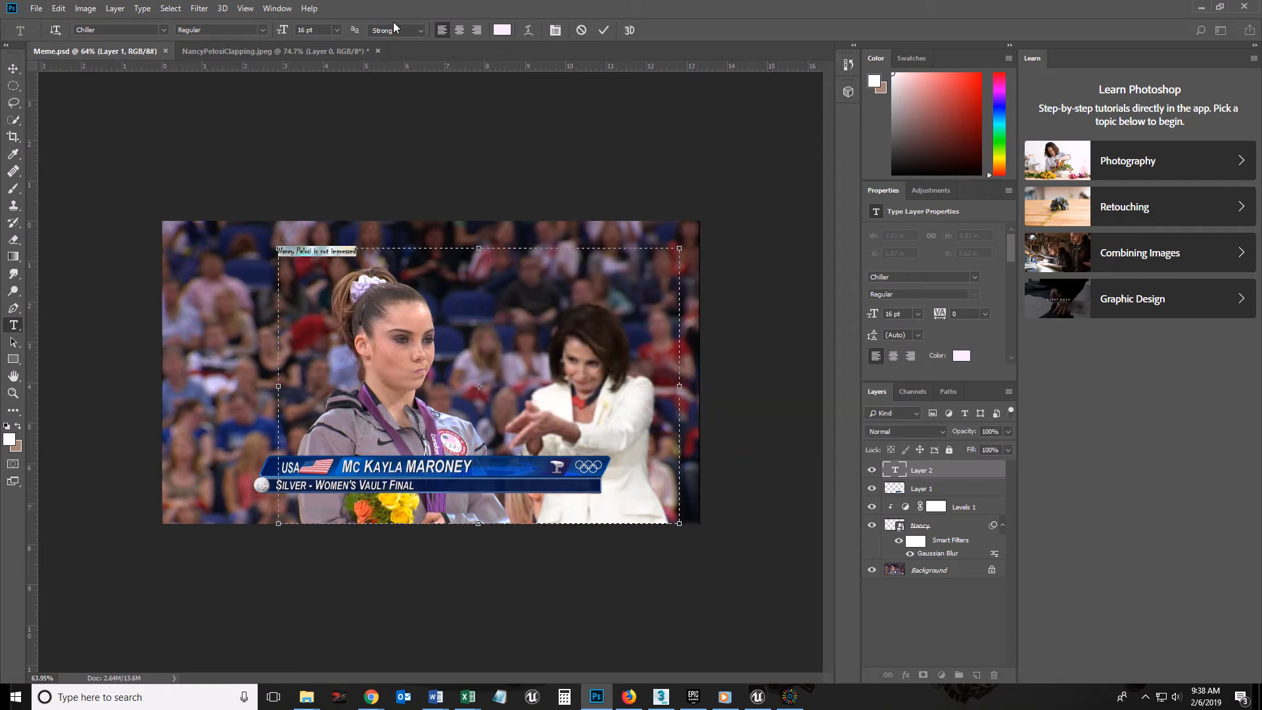
Try the caption at 60 pt and 72 pt, and set its font size to 100 pt
{"action": "left_click", "coordinate": [335, 30]}
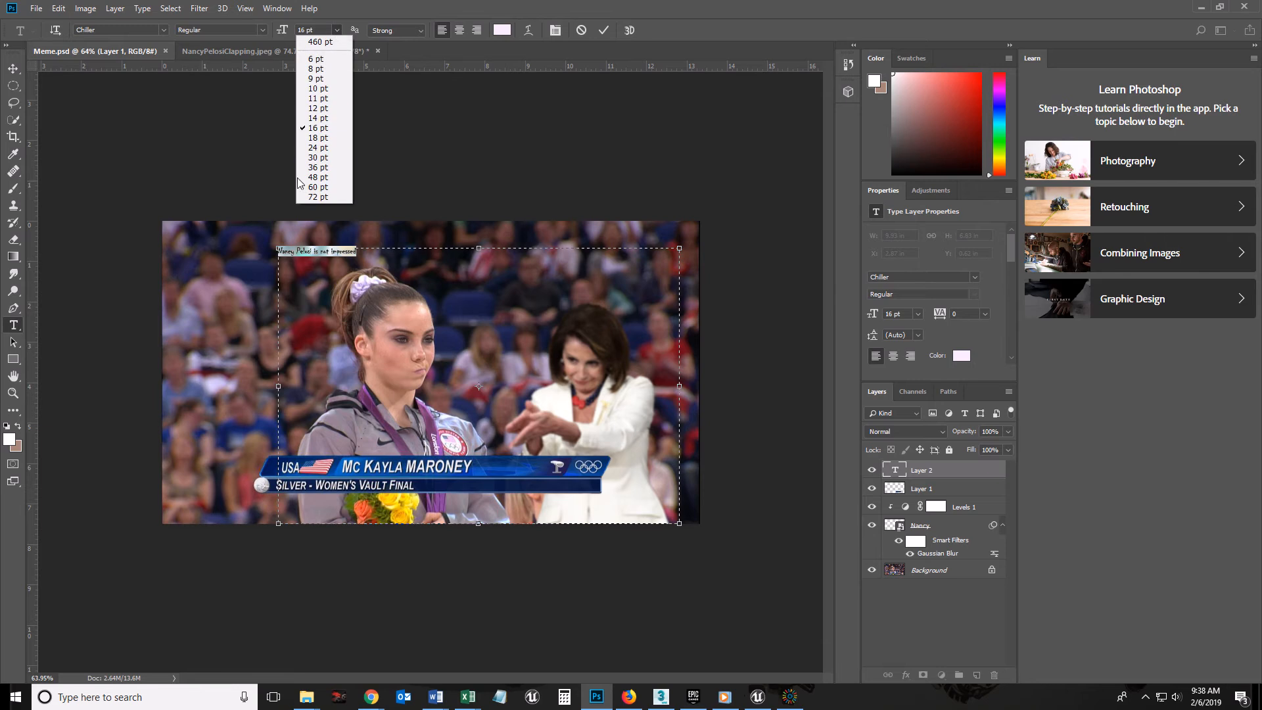
{"action": "left_click", "coordinate": [317, 187]}
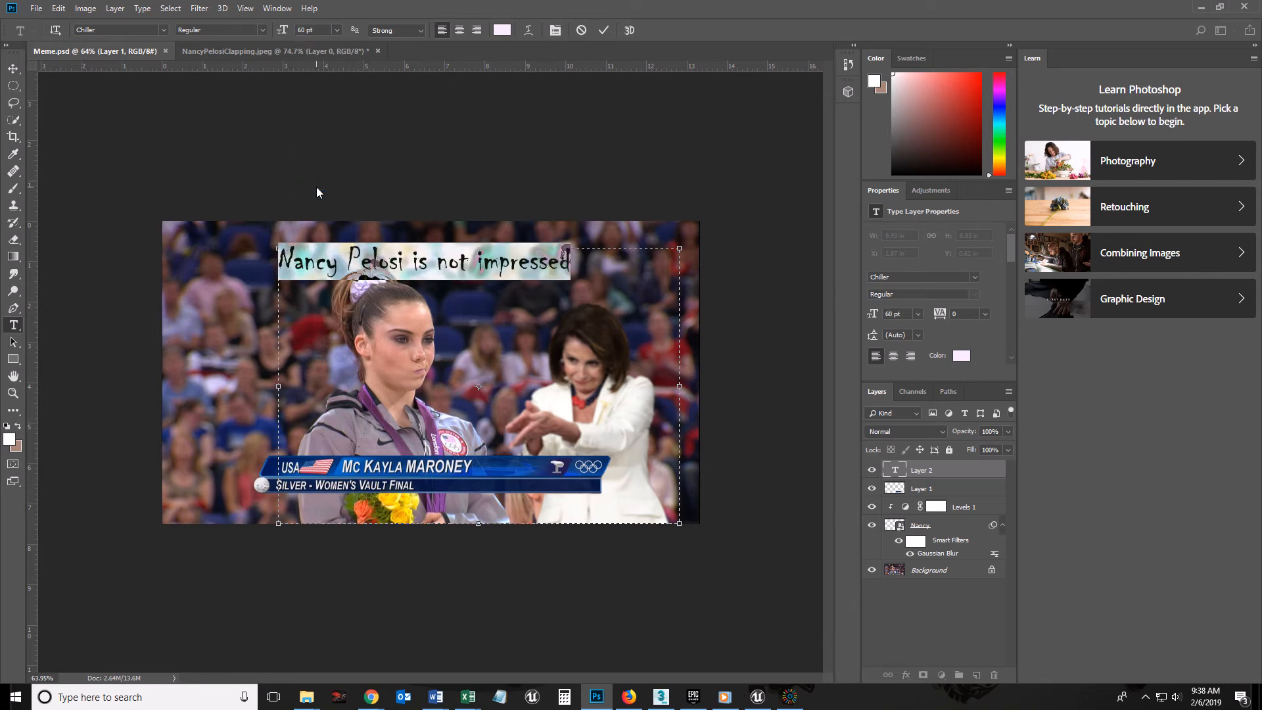
{"action": "left_click", "coordinate": [336, 30]}
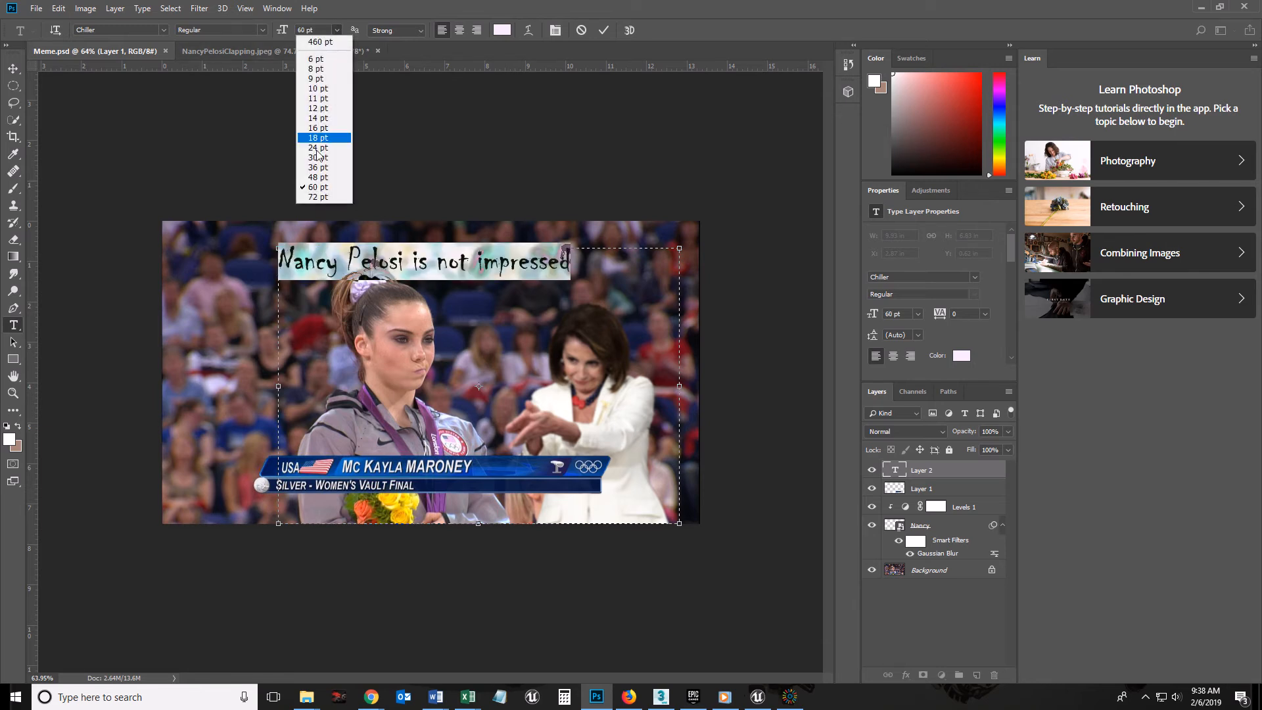
{"action": "left_click", "coordinate": [314, 197]}
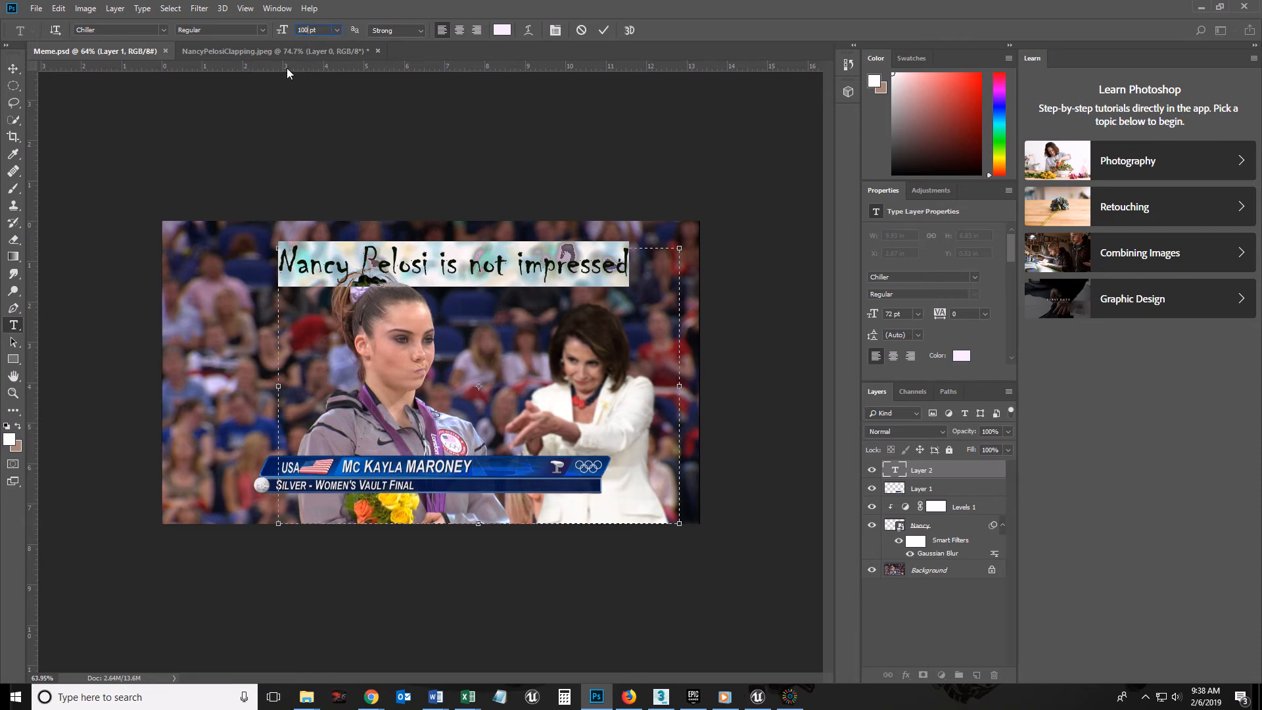
{"action": "key", "text": "Return"}
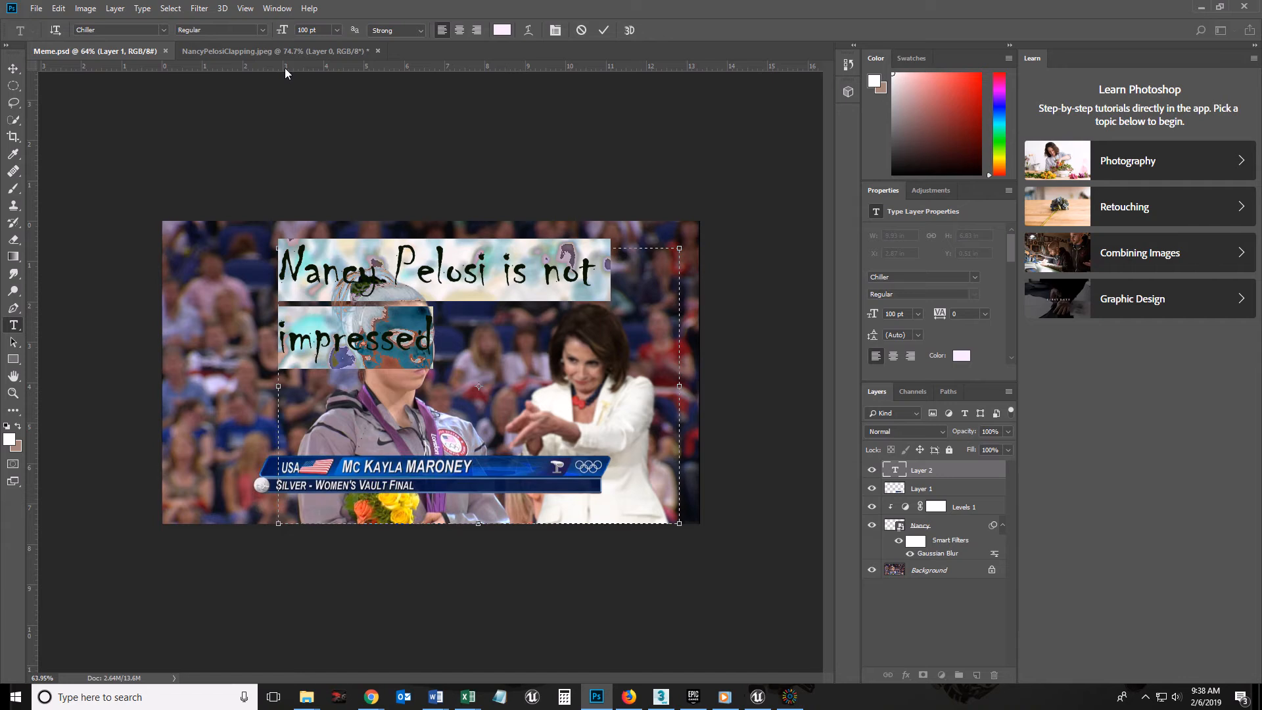
{"action": "left_click", "coordinate": [488, 287]}
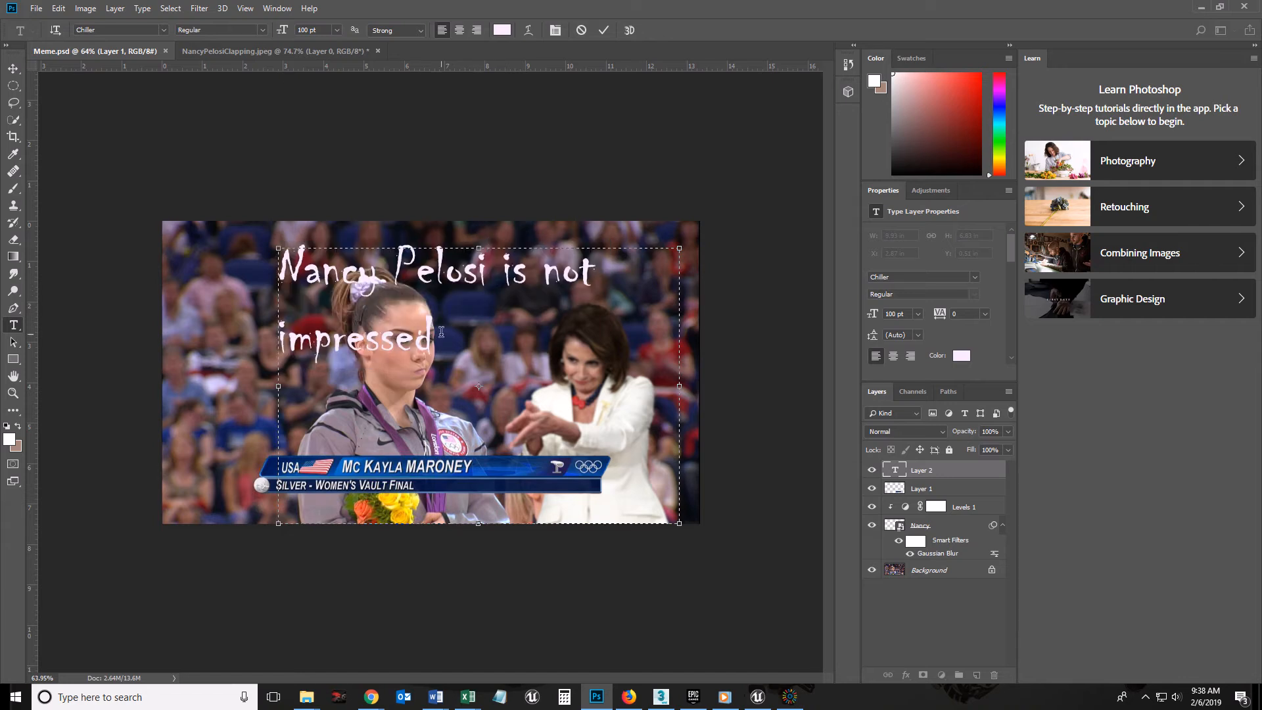
Change the font of the whole caption to Impact
{"action": "left_click_drag", "start_coordinate": [448, 342], "coordinate": [284, 284]}
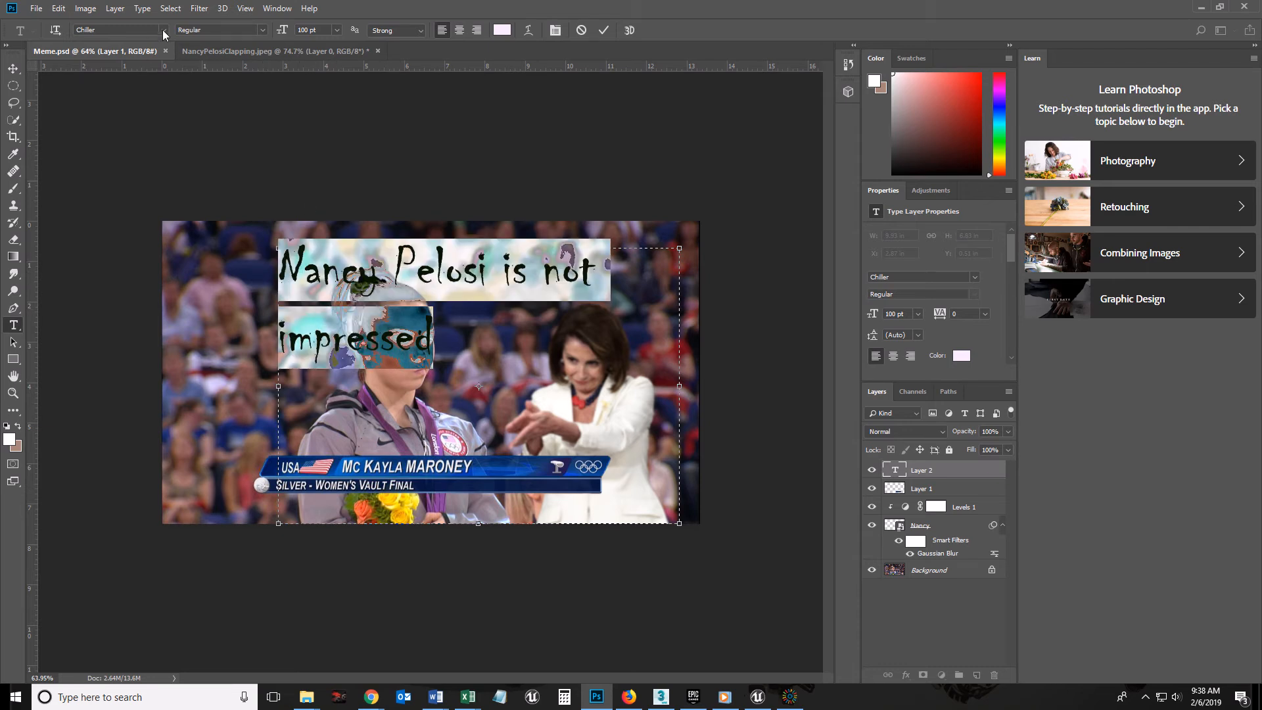
{"action": "left_click", "coordinate": [164, 30]}
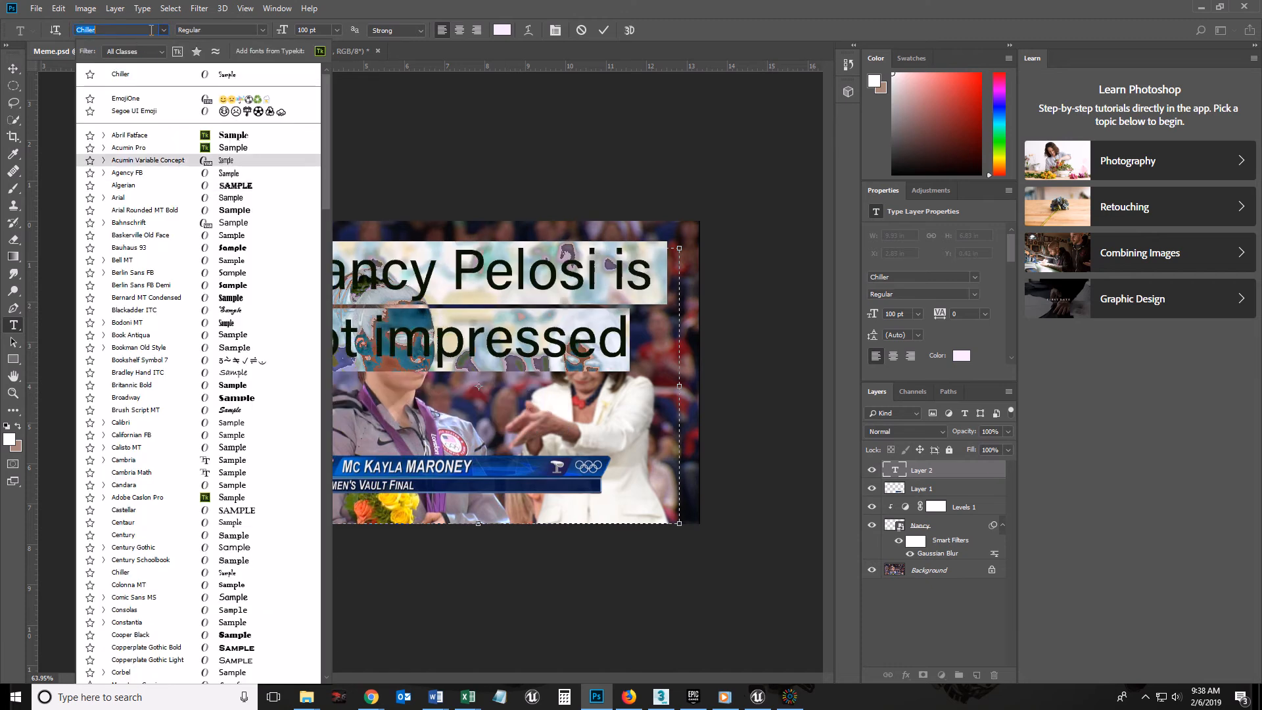
{"action": "scroll", "coordinate": [161, 566], "scroll_direction": "down", "scroll_amount": 5}
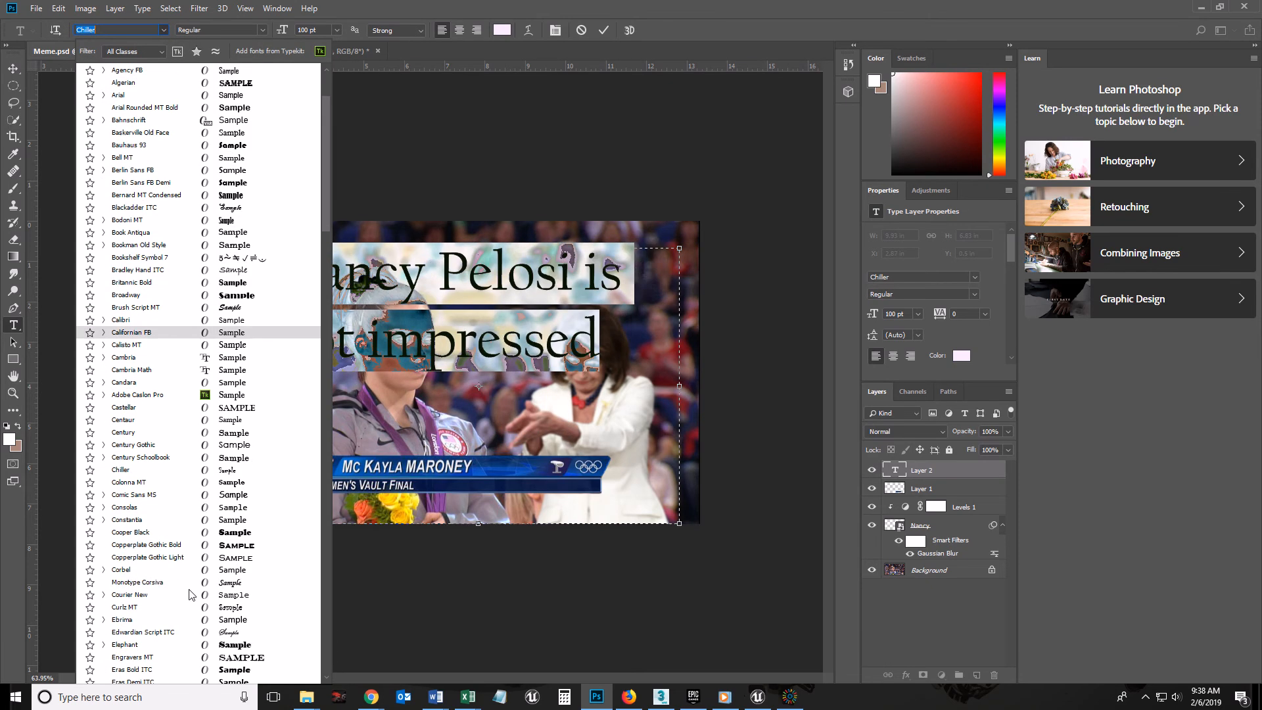
{"action": "scroll", "coordinate": [161, 569], "scroll_direction": "down", "scroll_amount": 12}
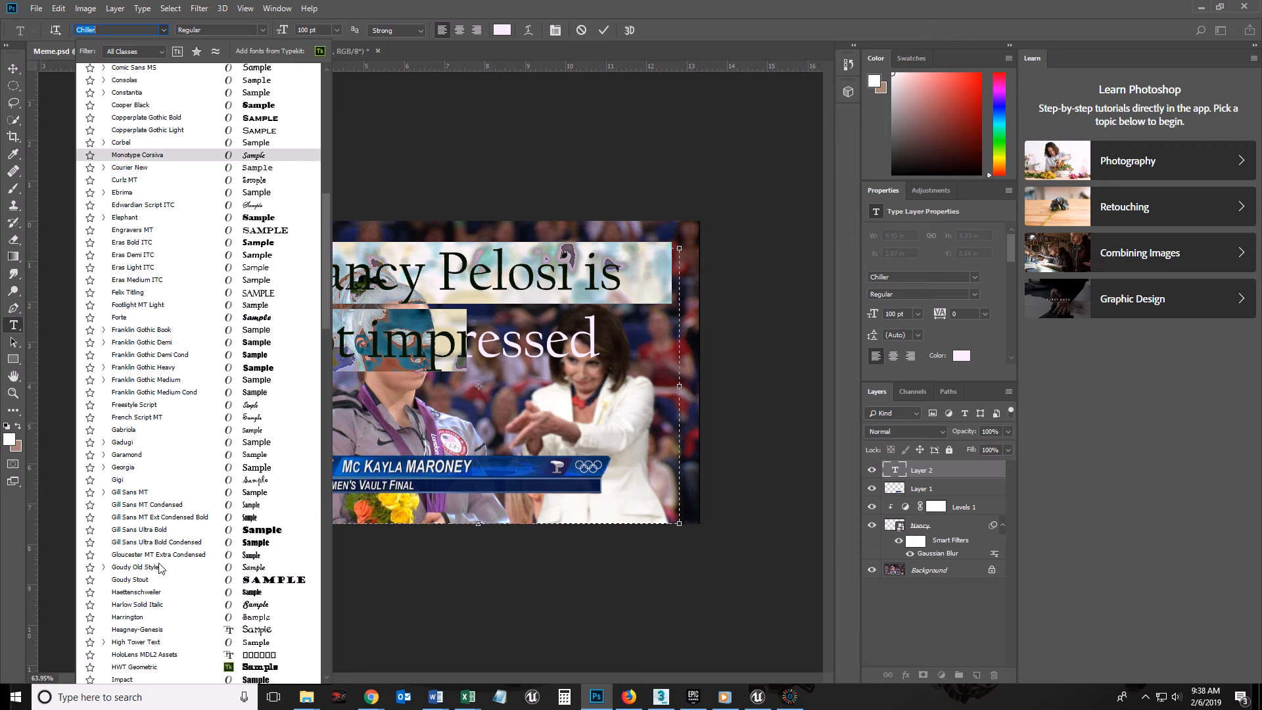
{"action": "scroll", "coordinate": [159, 570], "scroll_direction": "down", "scroll_amount": 5}
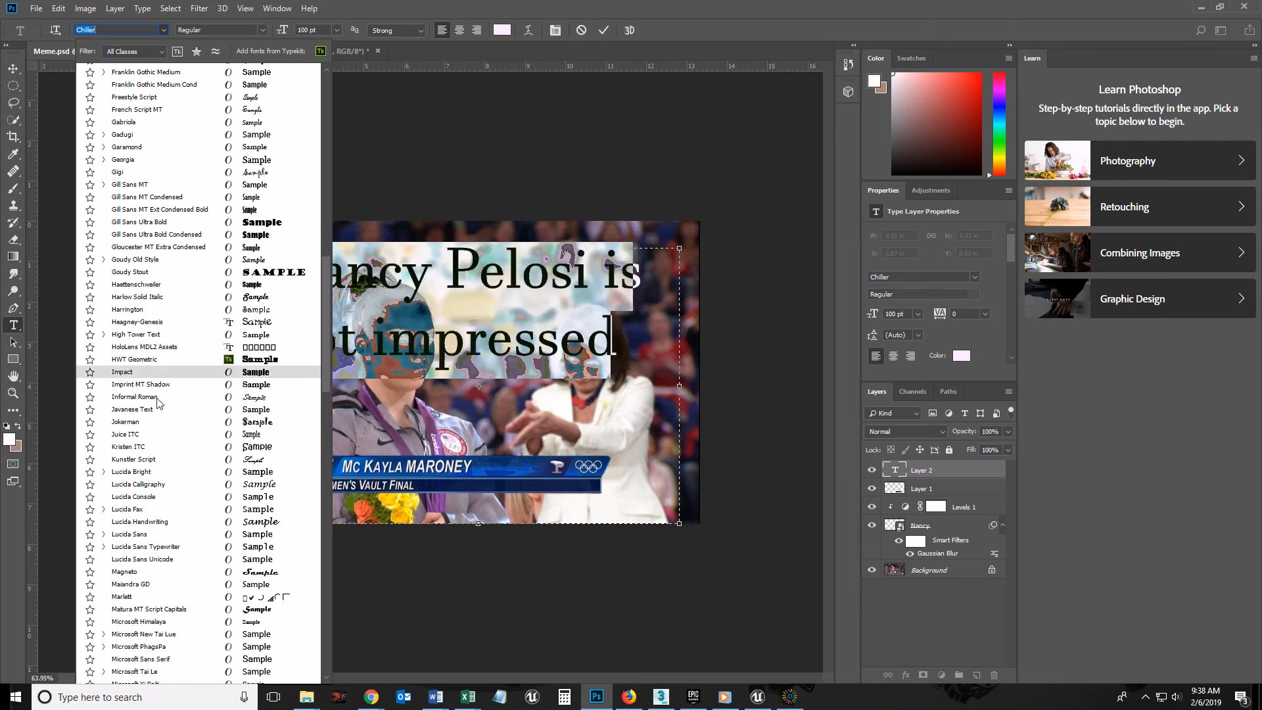
{"action": "left_click", "coordinate": [122, 372]}
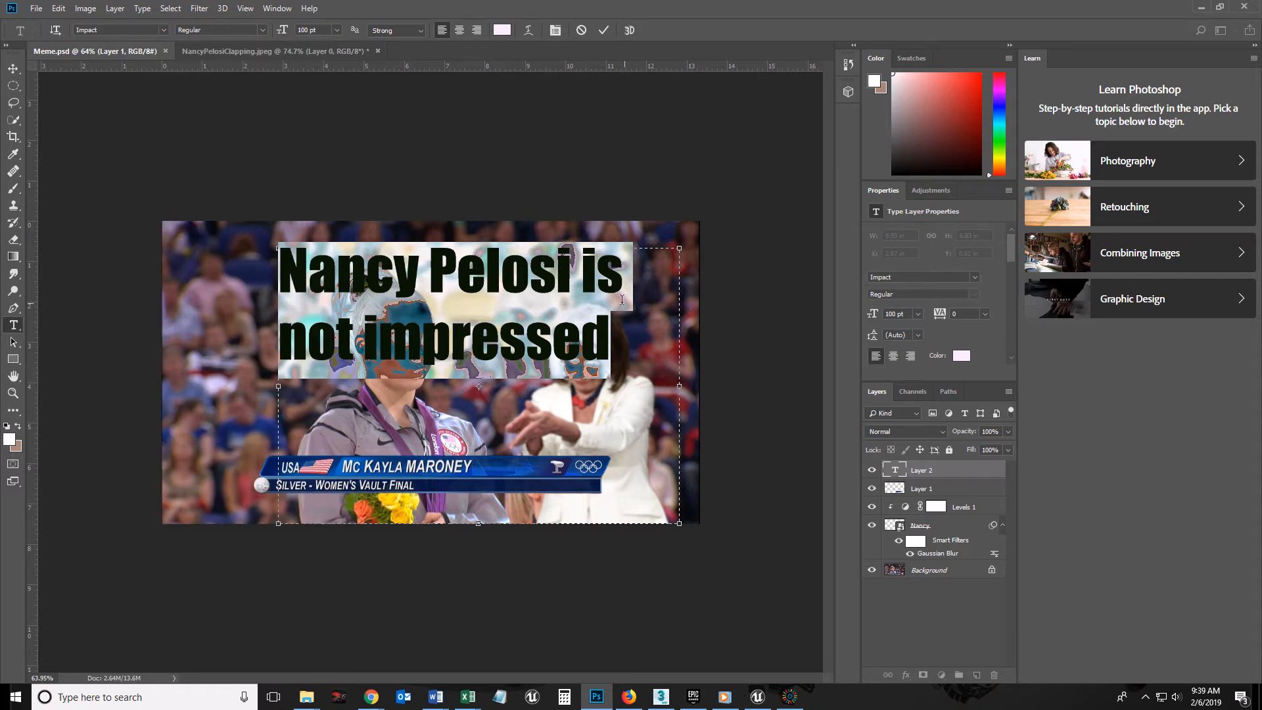
Split the caption before "is not impressed" and leave one blank line between the two parts
{"action": "left_click", "coordinate": [578, 285]}
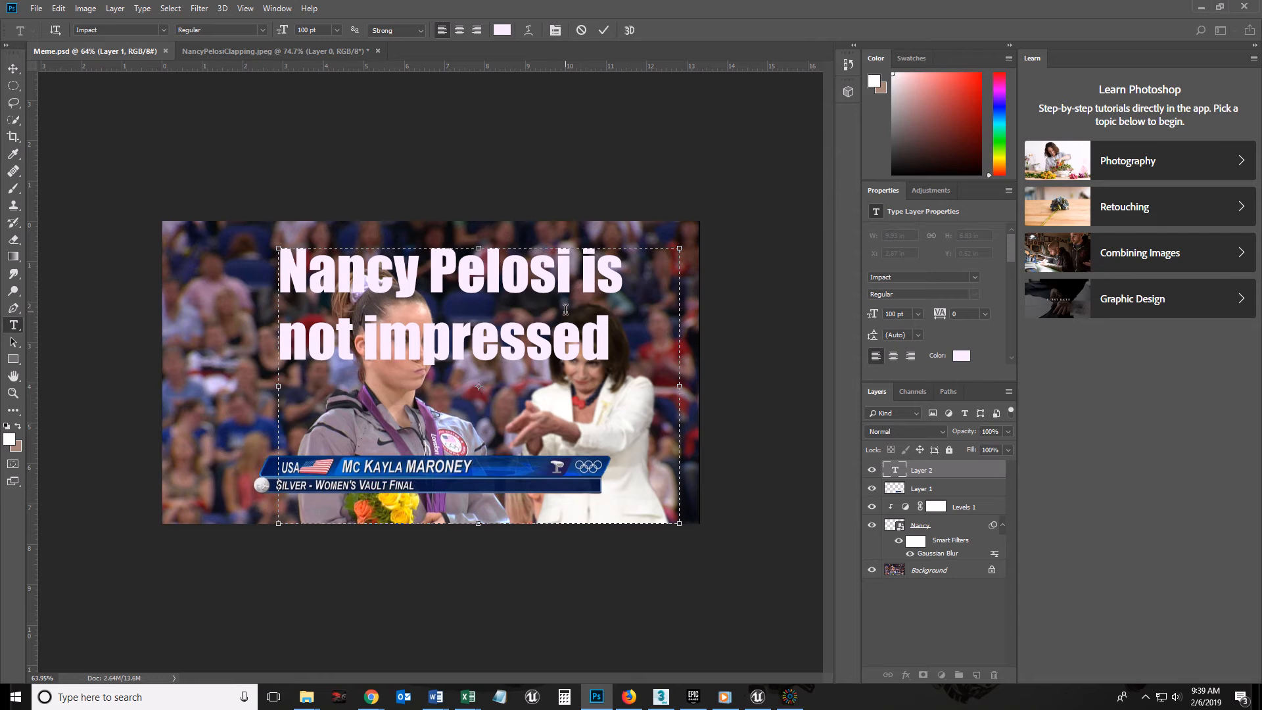
{"action": "key", "text": "BackSpace"}
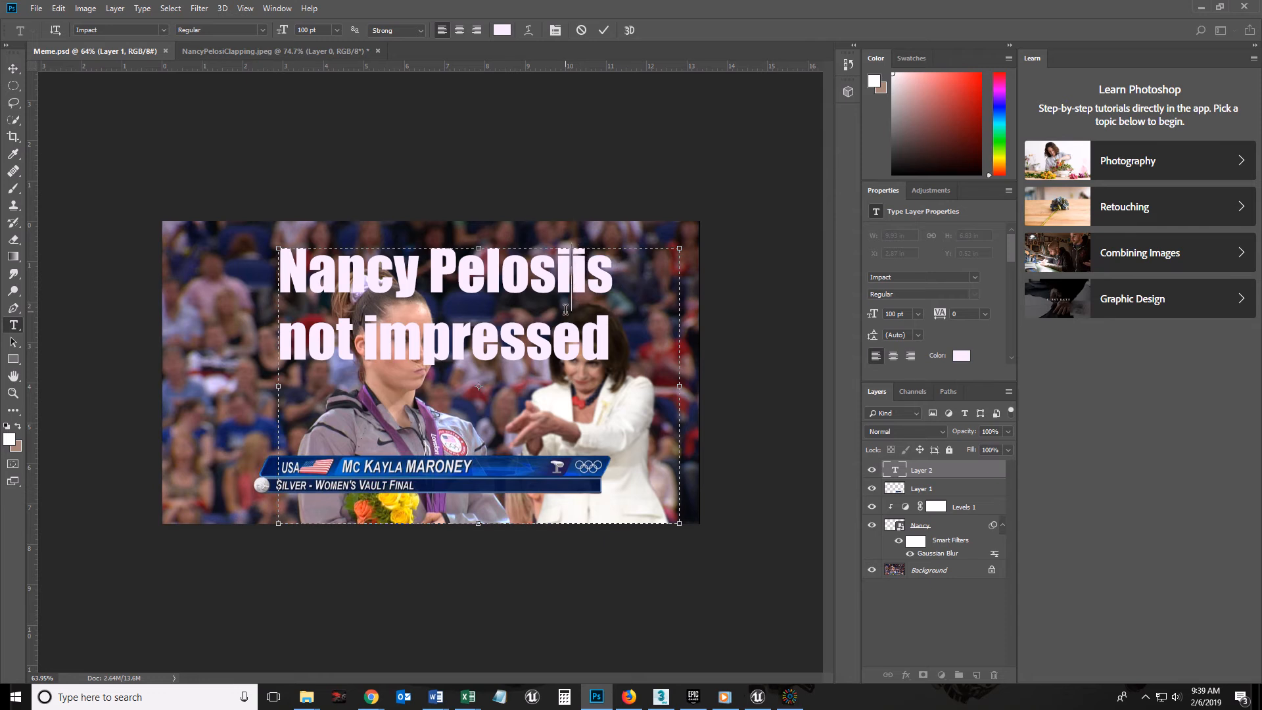
{"action": "key", "text": "Return"}
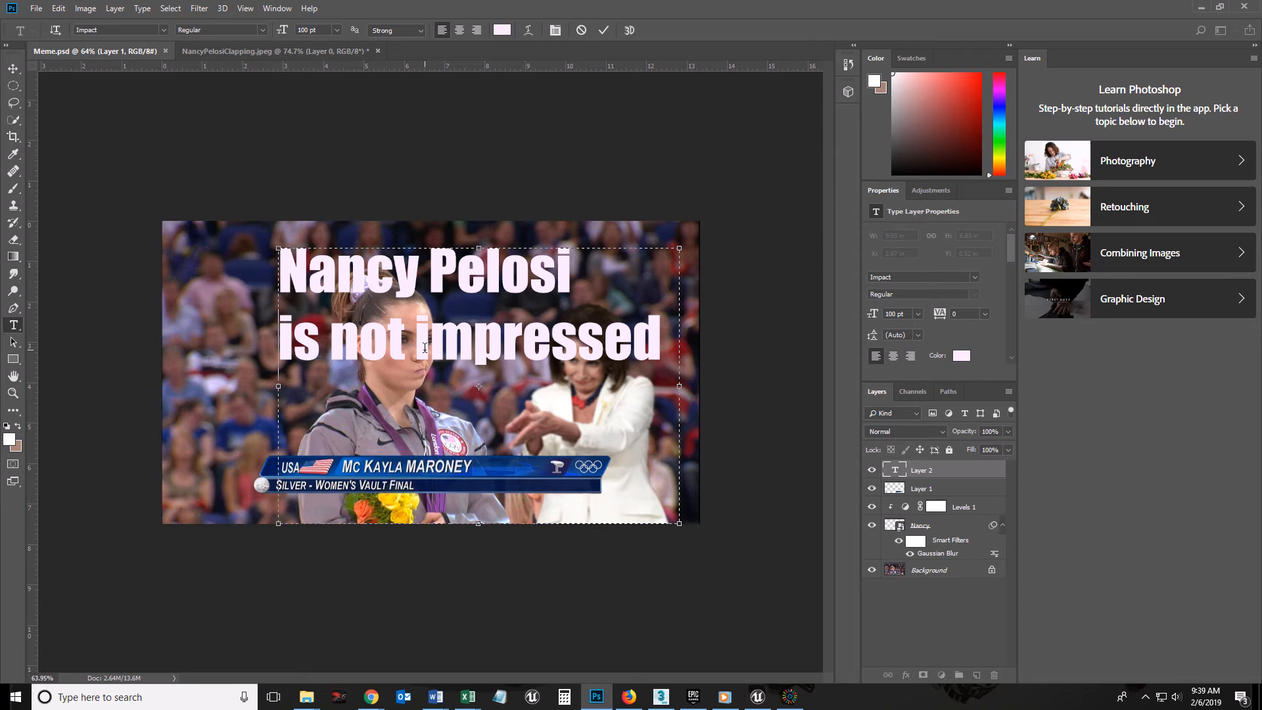
{"action": "key", "text": "Return"}
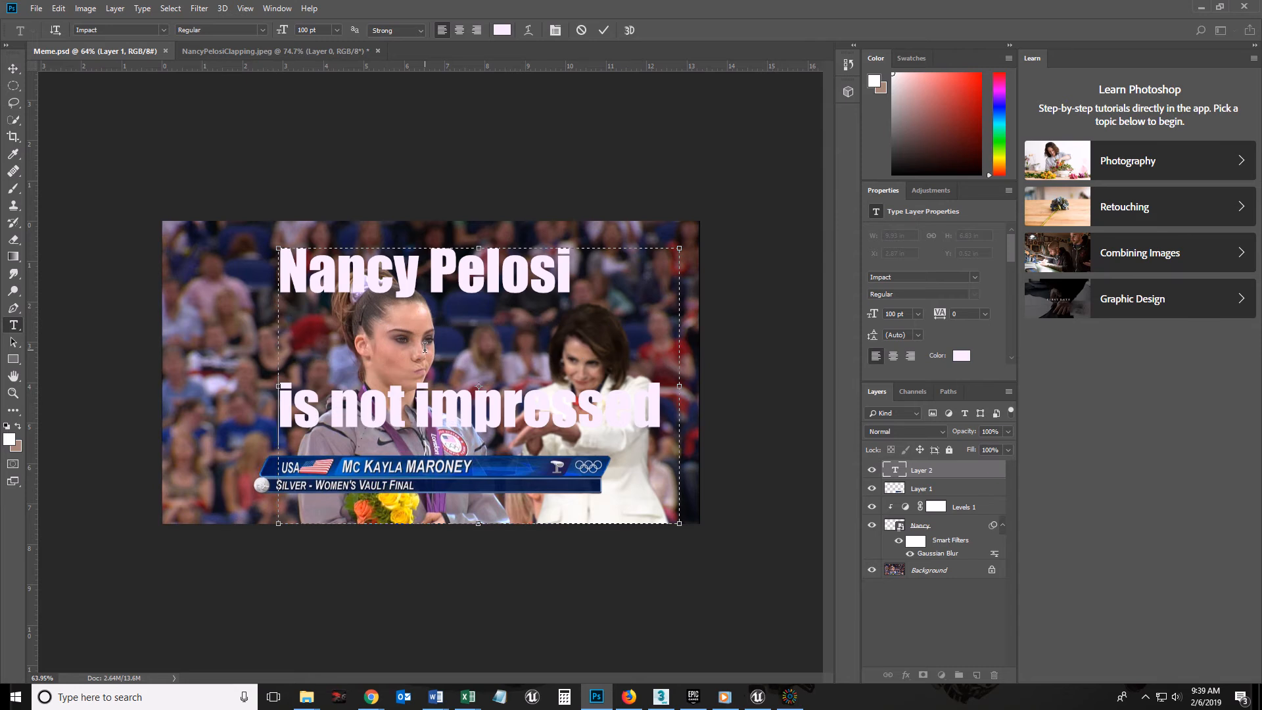
Try a second blank line between the caption parts, remove it, and lower the text box's upper edge to shift the caption down
{"action": "left_click_drag", "start_coordinate": [479, 248], "coordinate": [480, 239]}
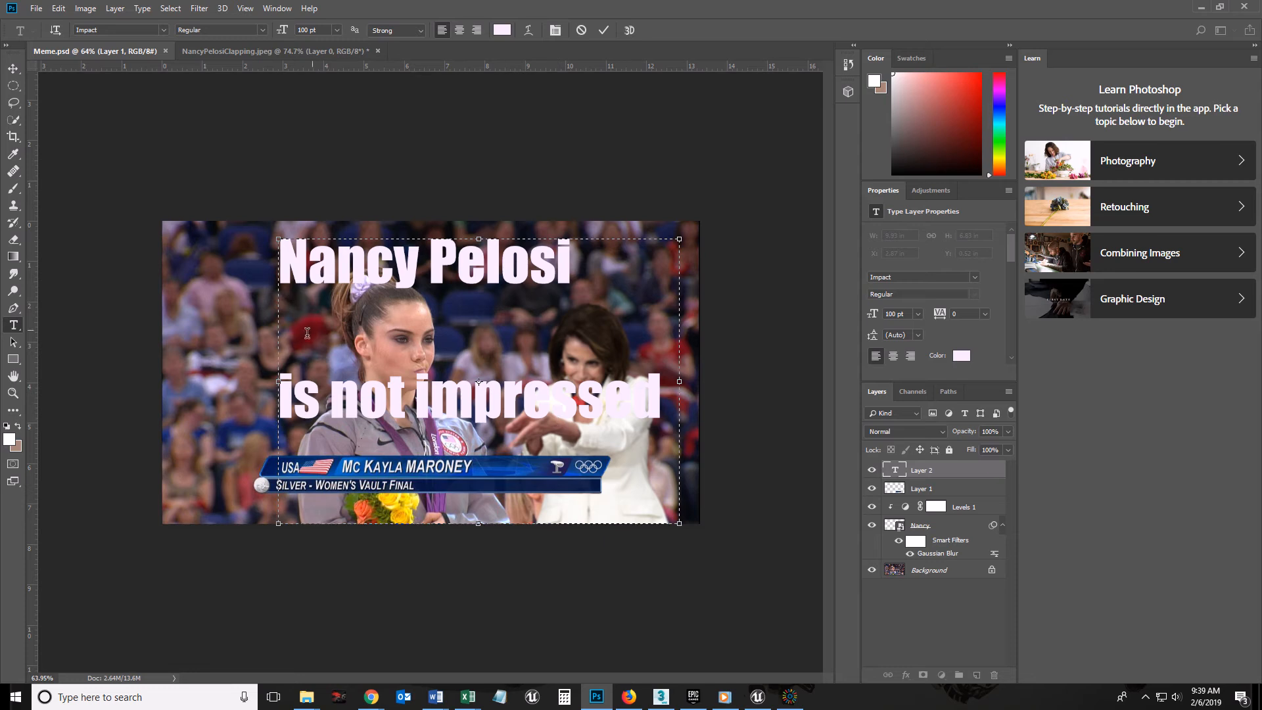
{"action": "key", "text": "Return"}
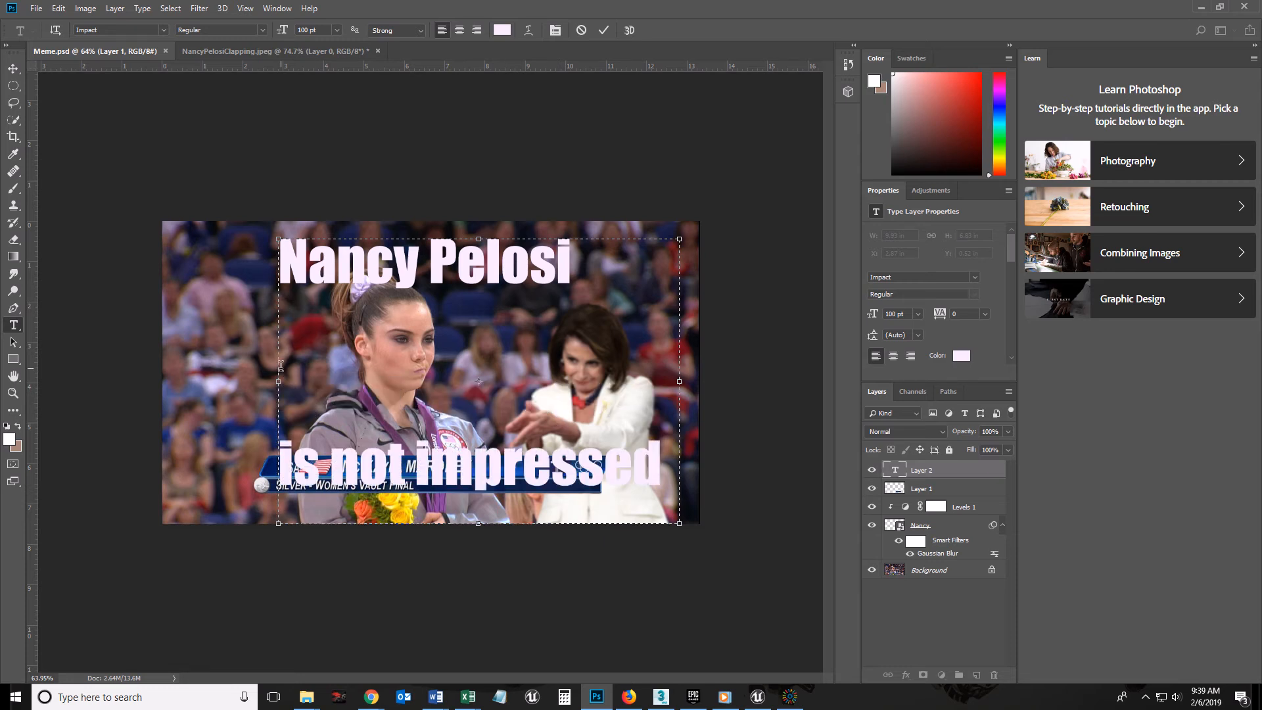
{"action": "key", "text": "BackSpace"}
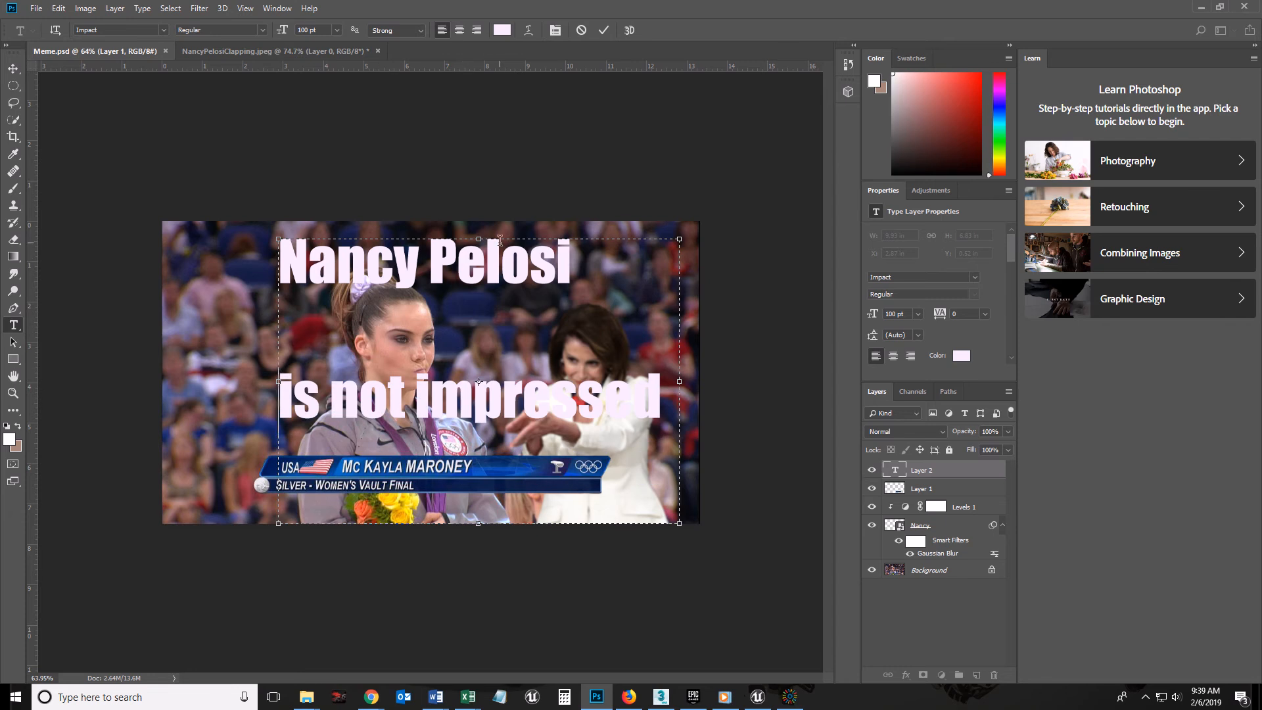
{"action": "left_click_drag", "start_coordinate": [479, 238], "coordinate": [474, 261]}
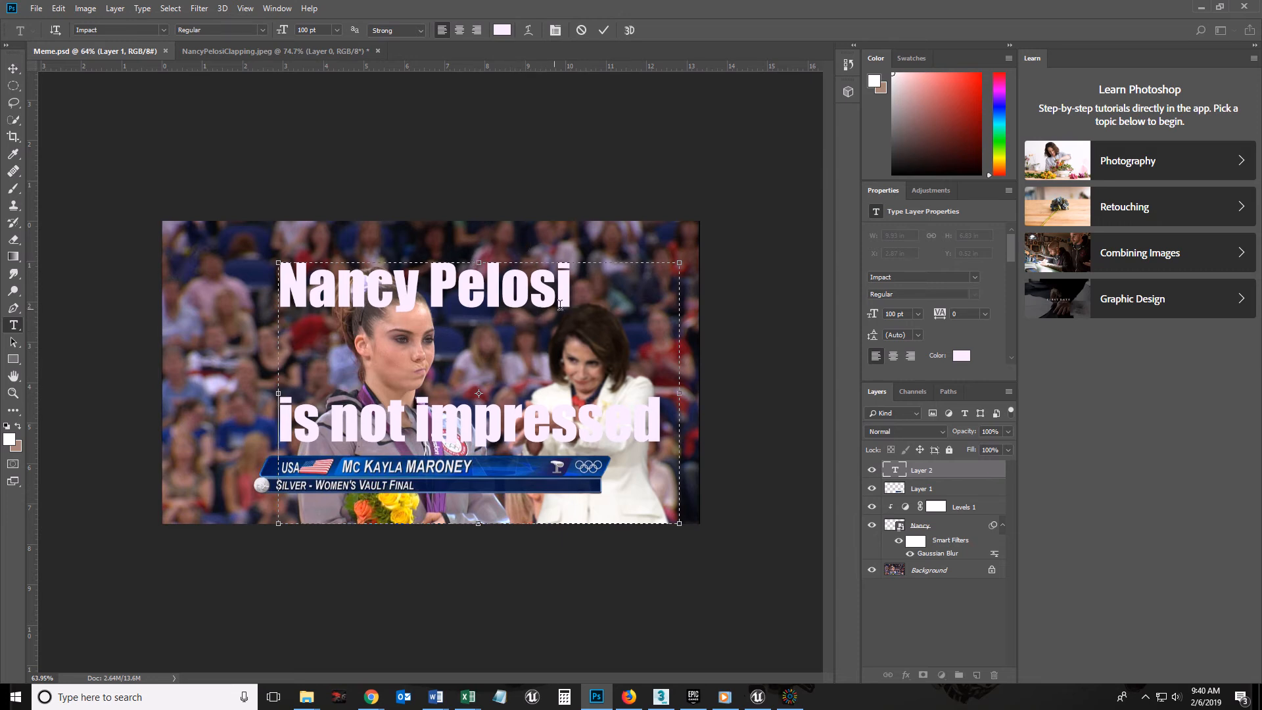
Center-align both caption lines and extend the text box's left edge slightly outward
{"action": "left_click_drag", "start_coordinate": [572, 296], "coordinate": [229, 296]}
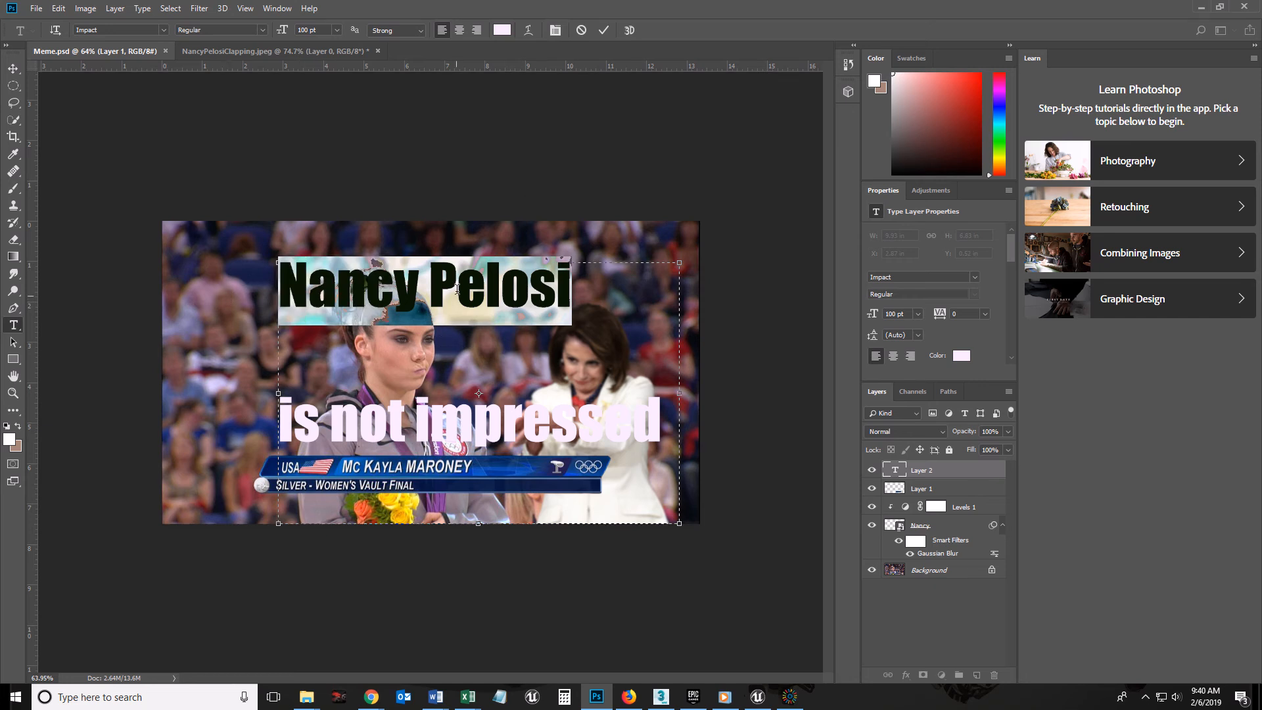
{"action": "left_click", "coordinate": [451, 324]}
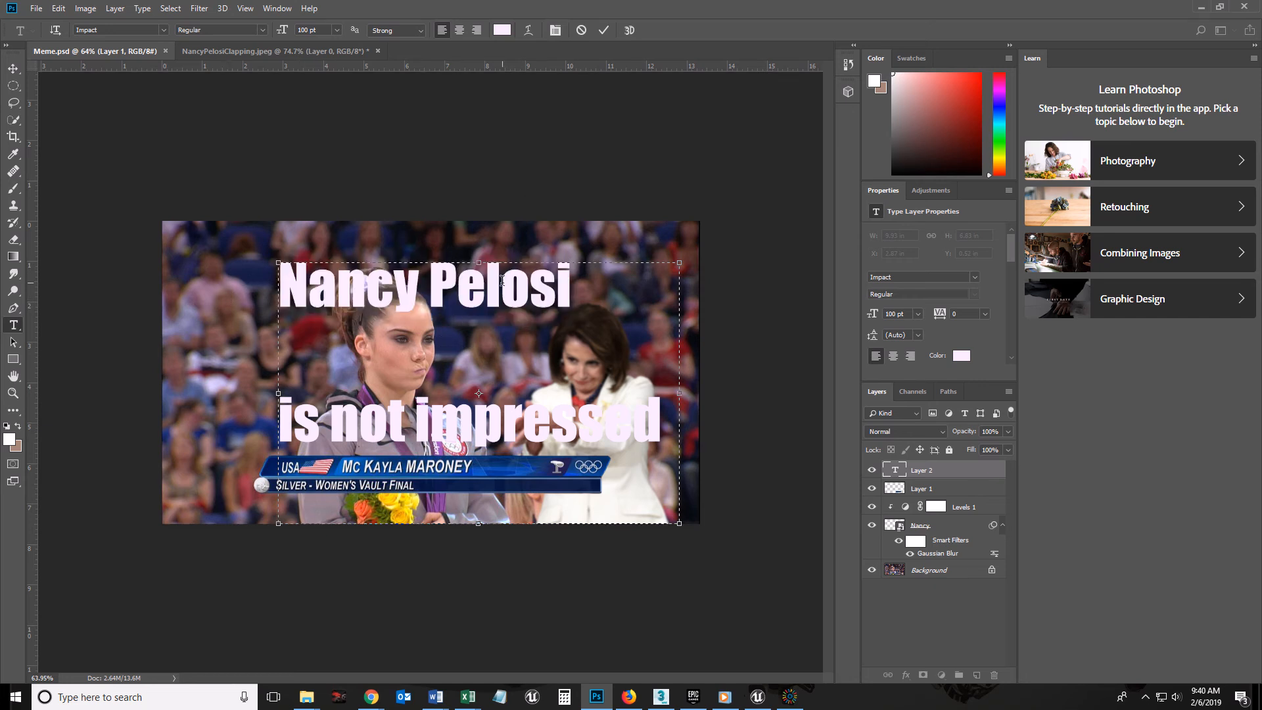
{"action": "left_click", "coordinate": [459, 31]}
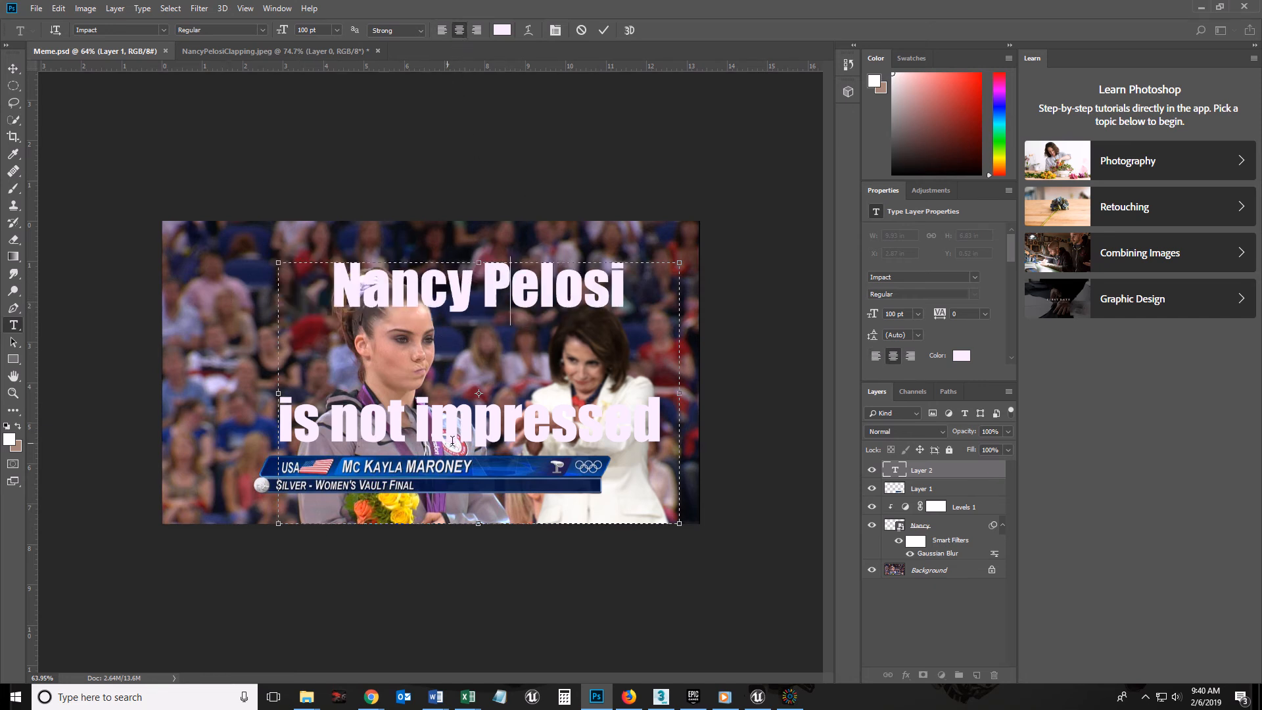
{"action": "left_click", "coordinate": [473, 420]}
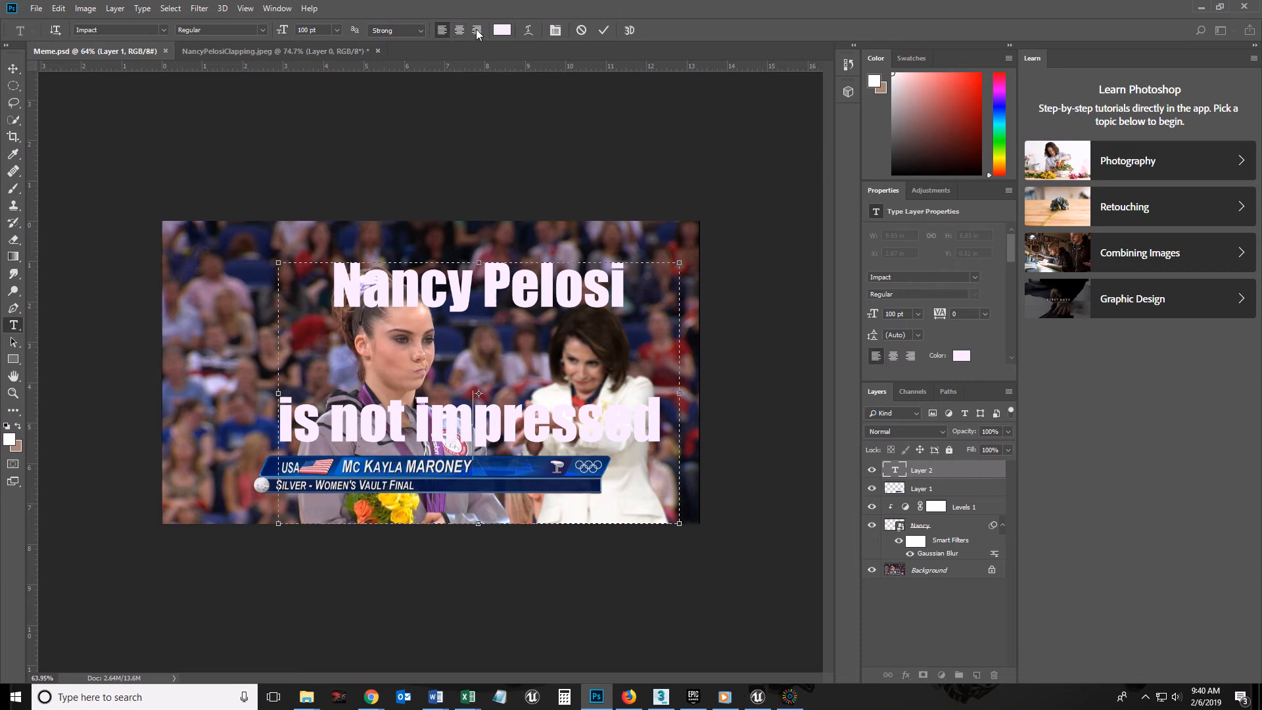
{"action": "left_click", "coordinate": [460, 30]}
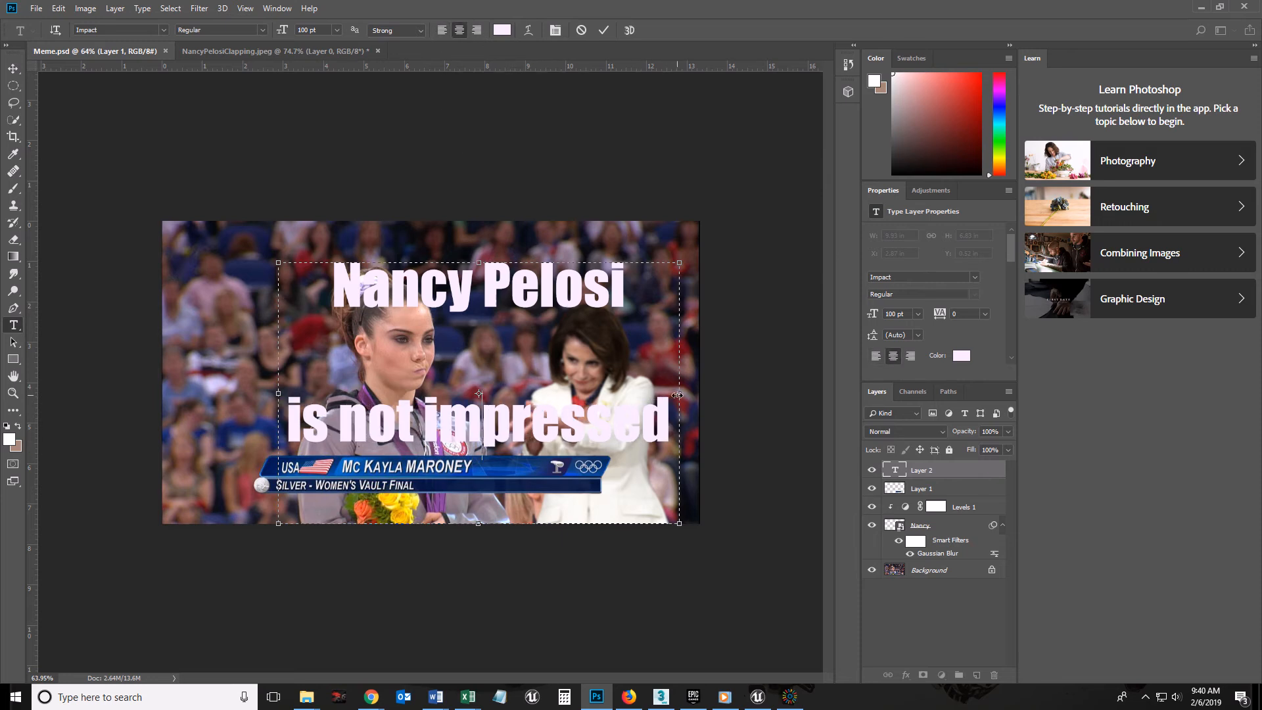
{"action": "left_click_drag", "start_coordinate": [279, 393], "coordinate": [270, 394]}
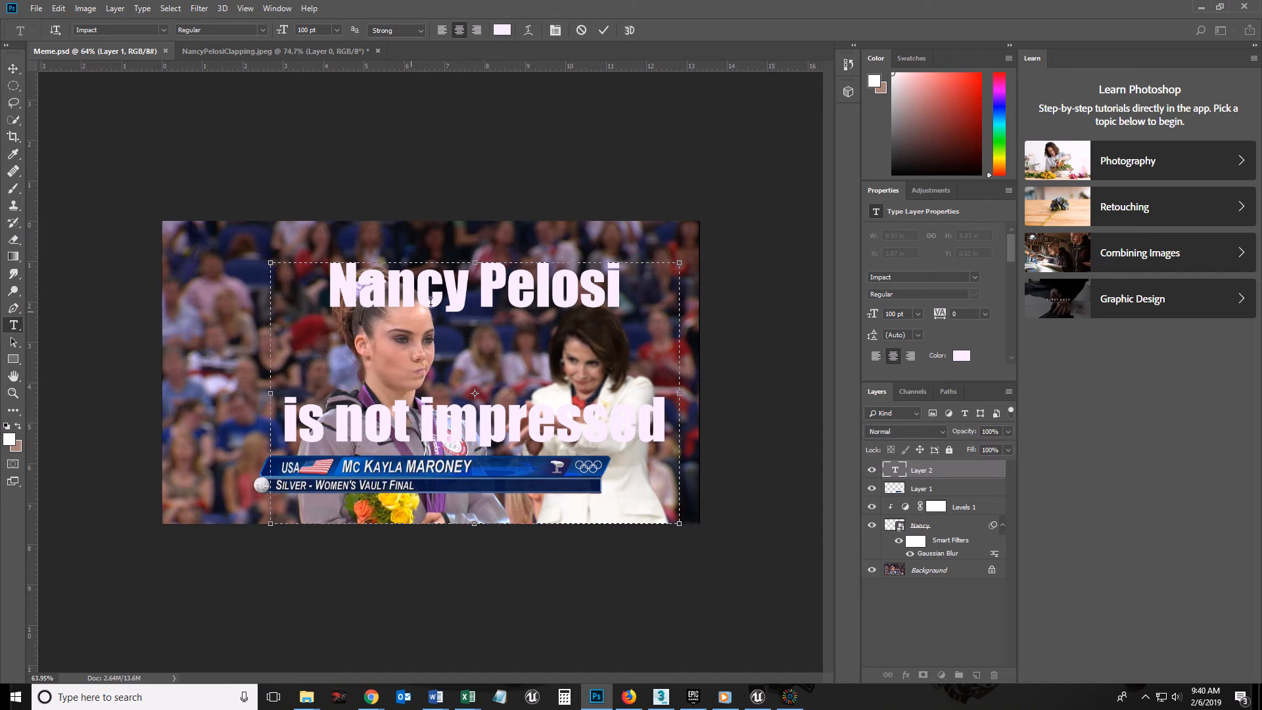
Raise the text box's upper edge, right-align the "Nancy Pelosi" line within a slightly narrower box, and commit the caption text
{"action": "left_click_drag", "start_coordinate": [469, 262], "coordinate": [480, 252]}
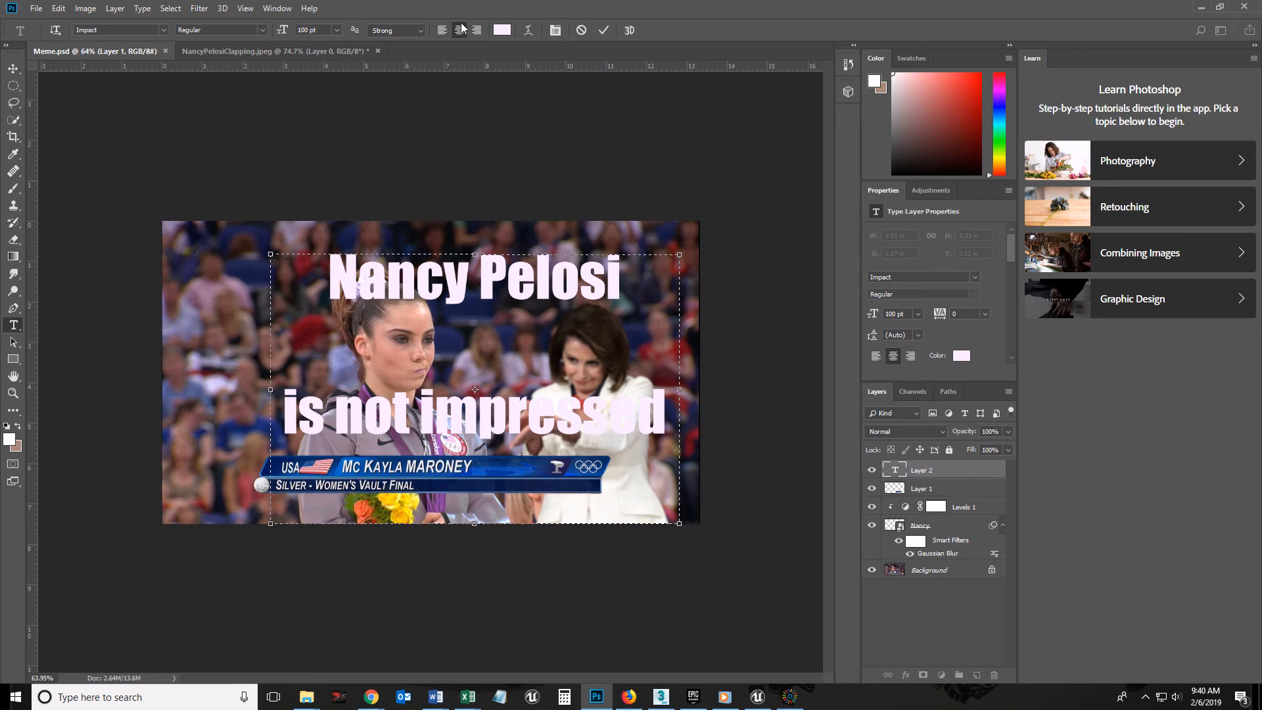
{"action": "left_click", "coordinate": [478, 31]}
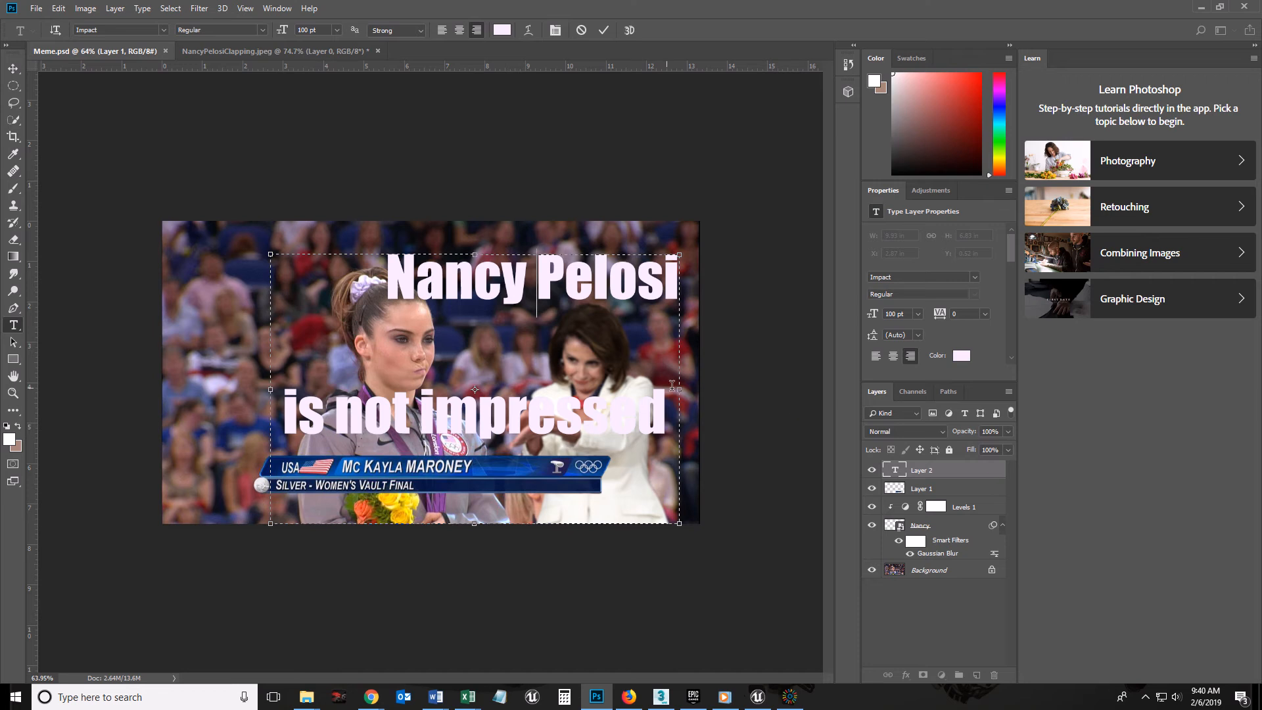
{"action": "left_click_drag", "start_coordinate": [679, 389], "coordinate": [677, 389]}
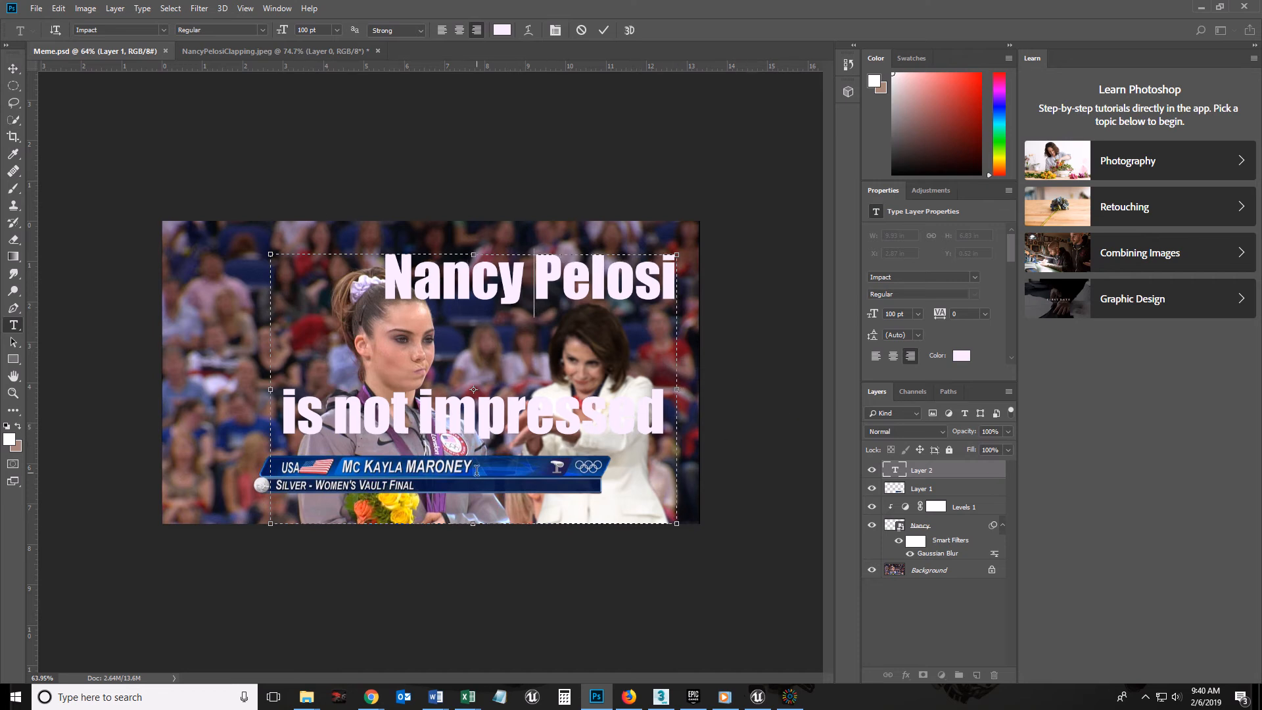
{"action": "left_click", "coordinate": [13, 67]}
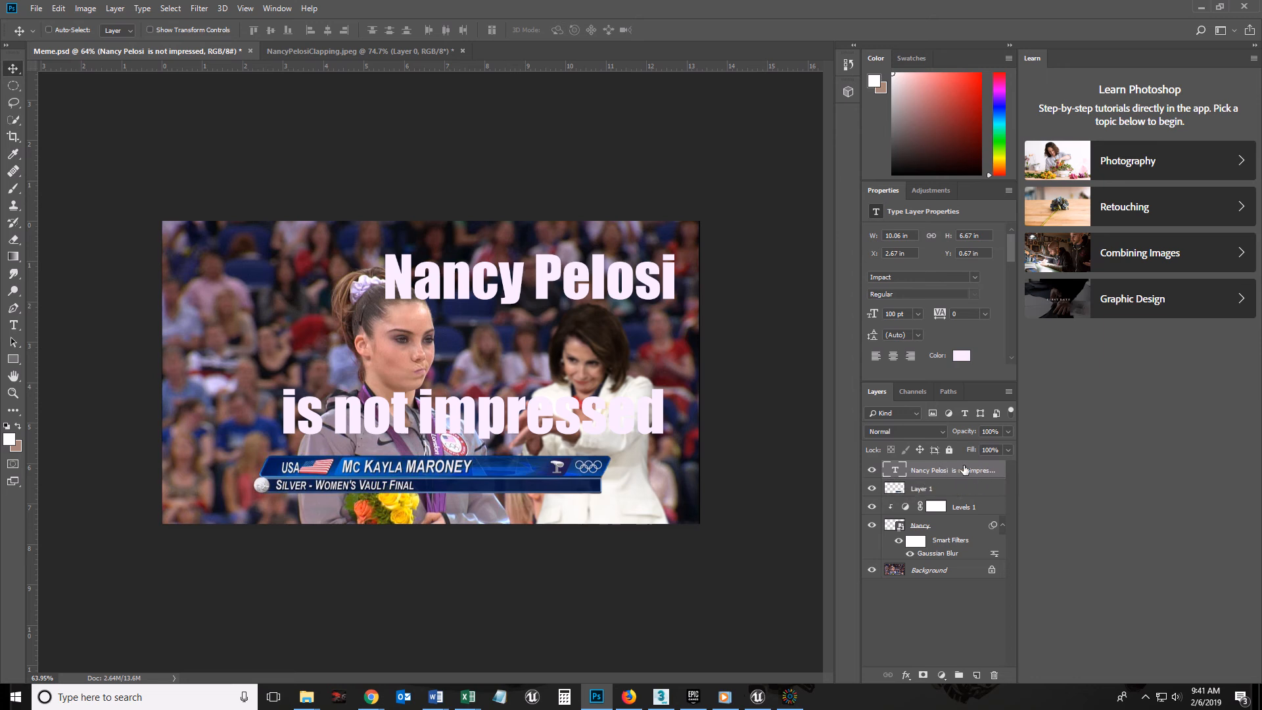
Add a stroke effect to the caption layer with a size of 5 px, keeping the caption in view
{"action": "left_click", "coordinate": [907, 676]}
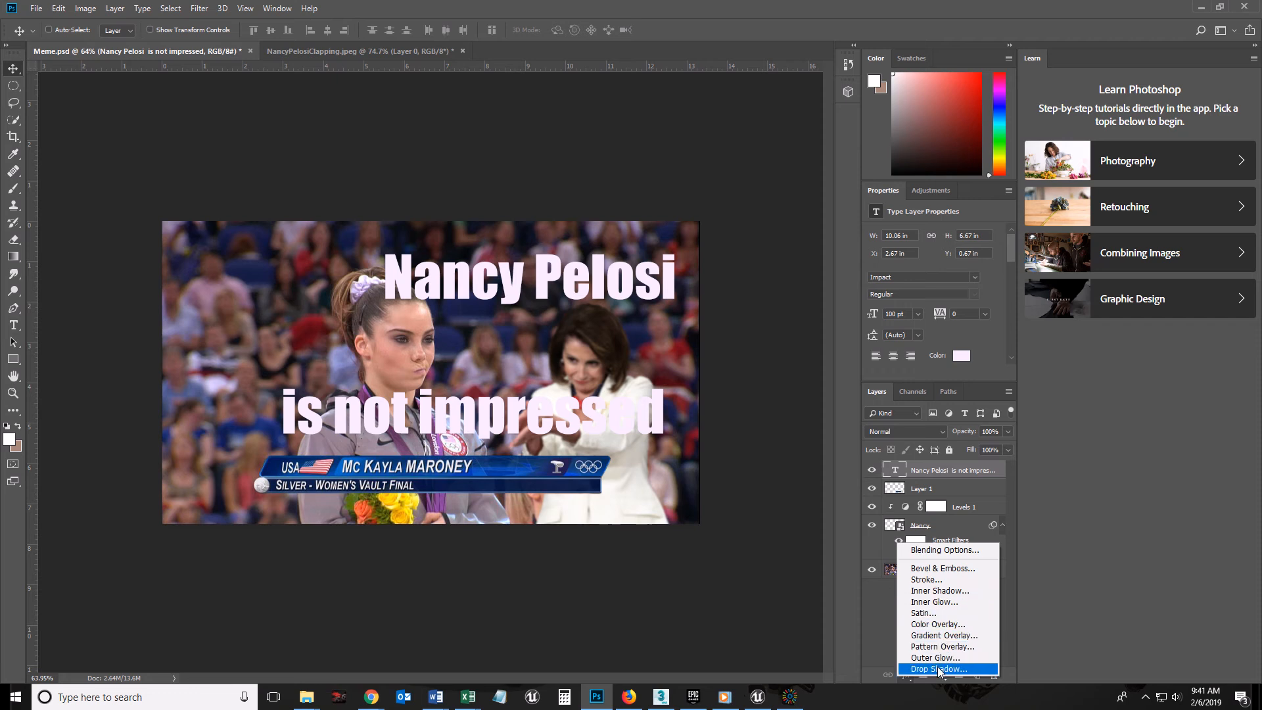
{"action": "left_click", "coordinate": [939, 581]}
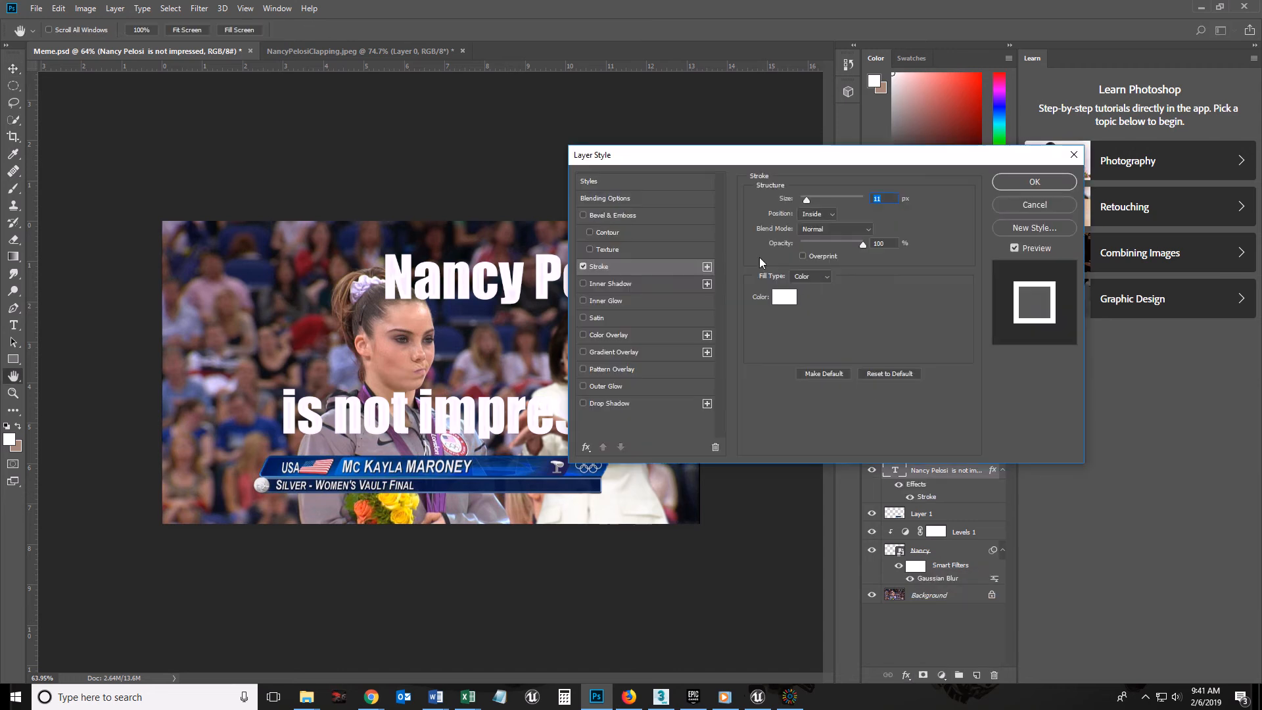
{"action": "left_click_drag", "start_coordinate": [655, 164], "coordinate": [809, 134]}
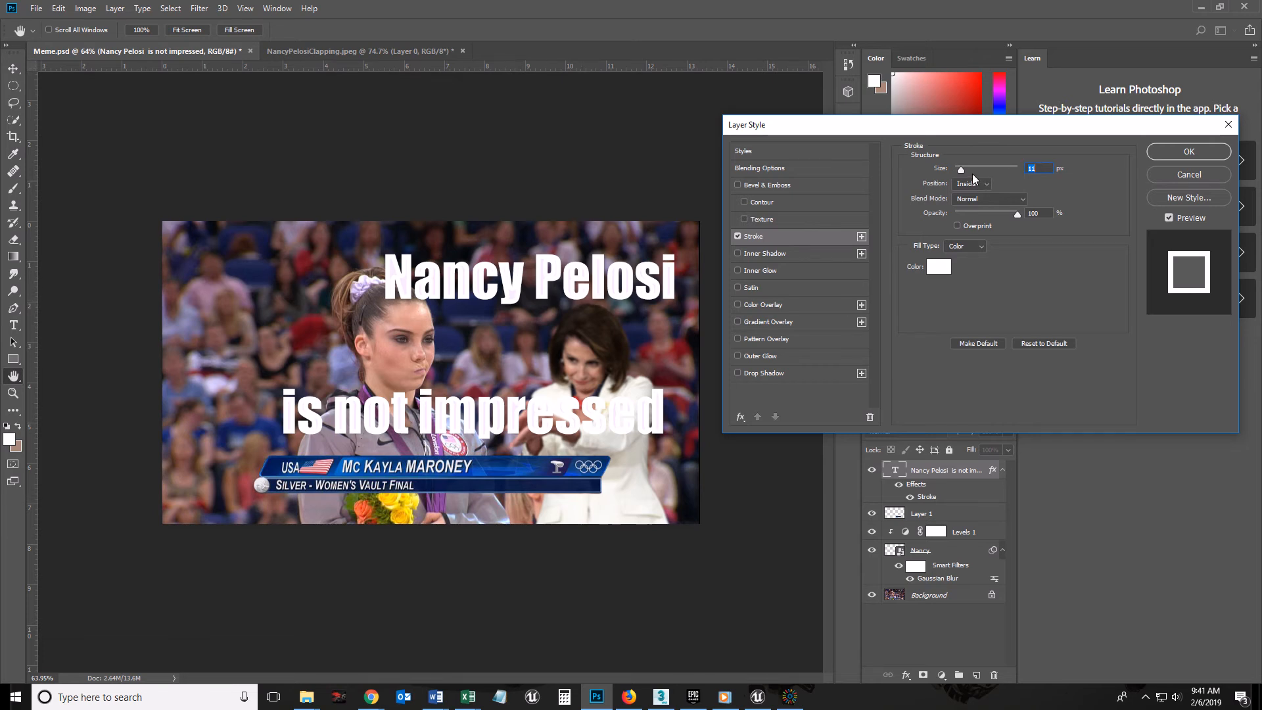
{"action": "left_click_drag", "start_coordinate": [961, 168], "coordinate": [957, 171]}
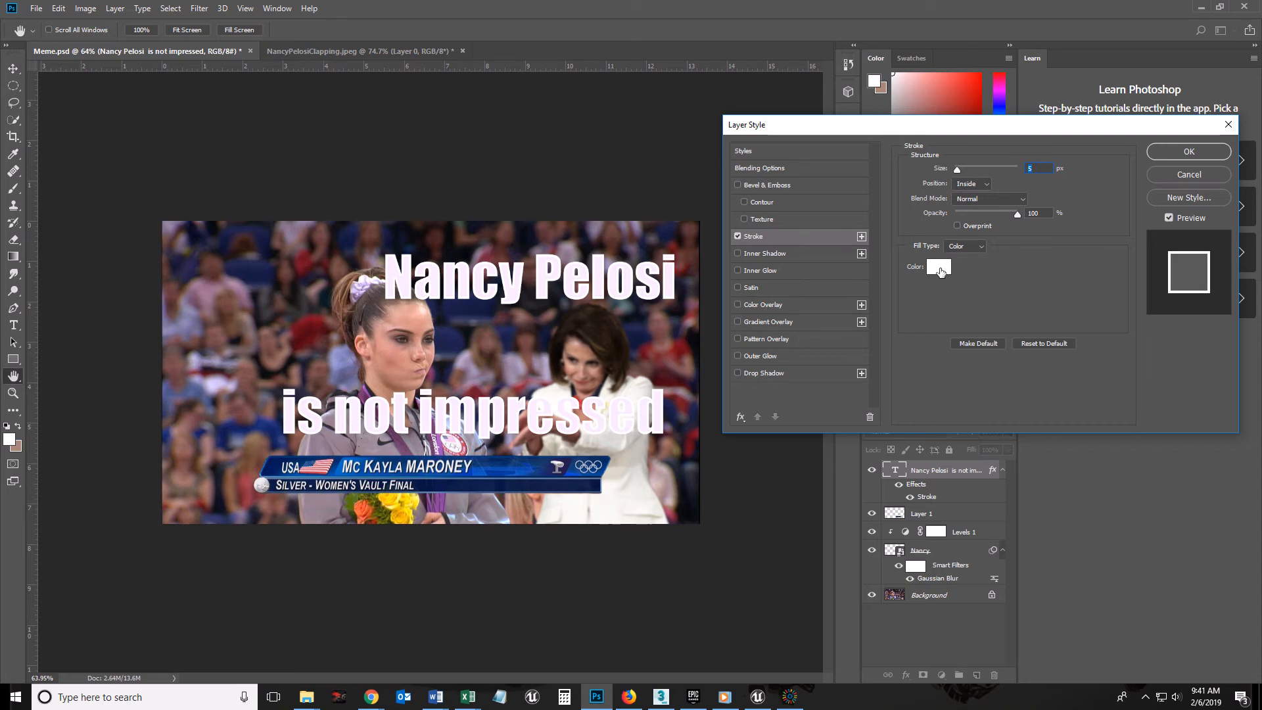
Set the caption's stroke color to black (000000) and its size to 3 px, and apply the effect
{"action": "left_click", "coordinate": [941, 271]}
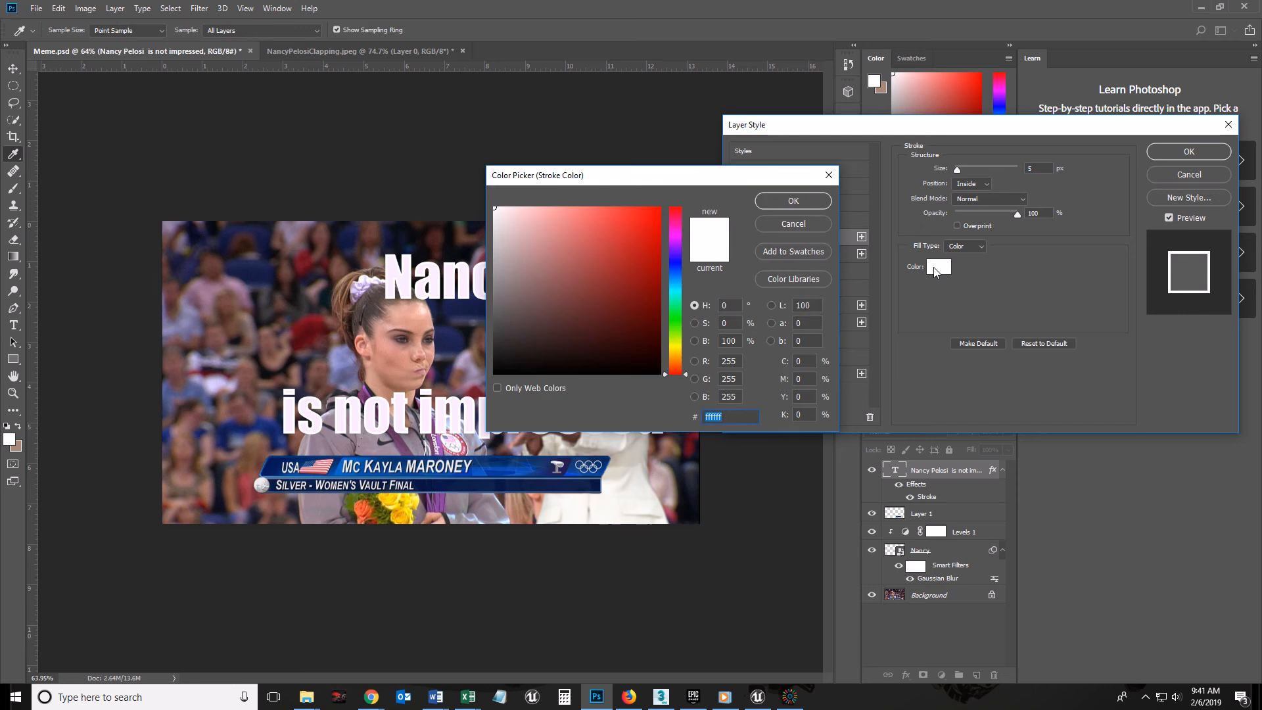
{"action": "type", "text": "000000"}
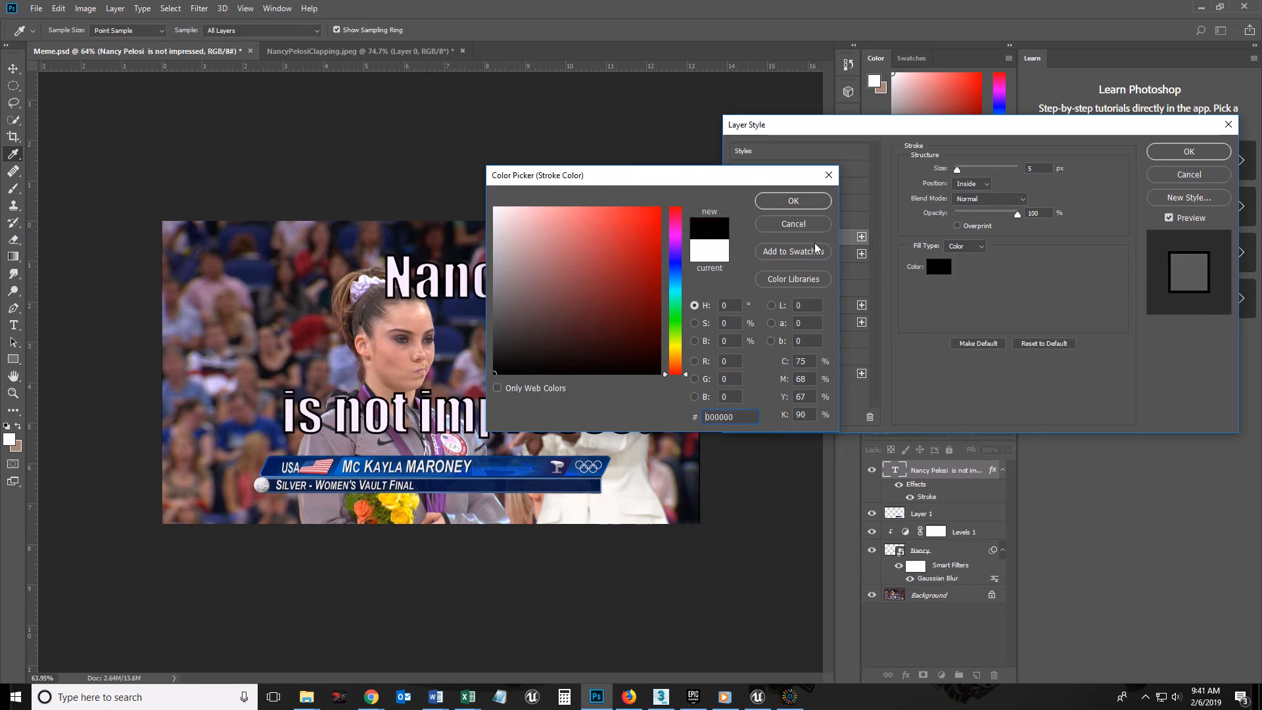
{"action": "left_click", "coordinate": [812, 205]}
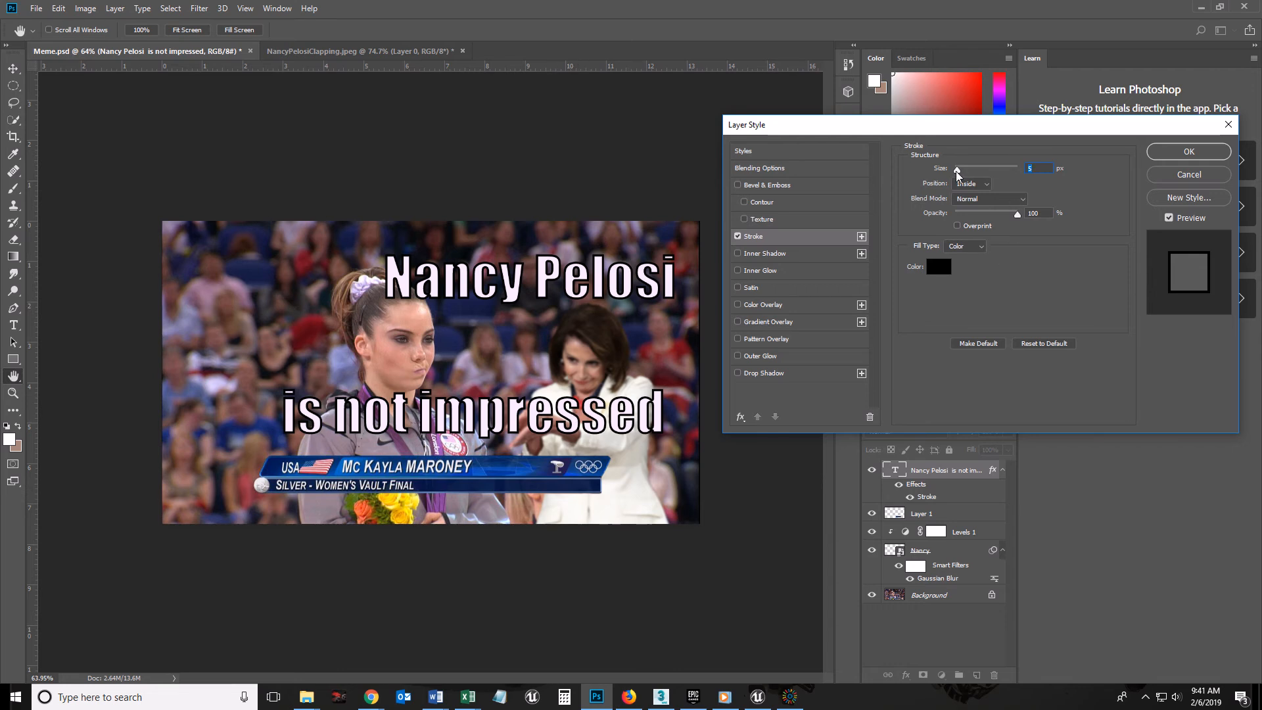
{"action": "left_click_drag", "start_coordinate": [958, 172], "coordinate": [956, 170]}
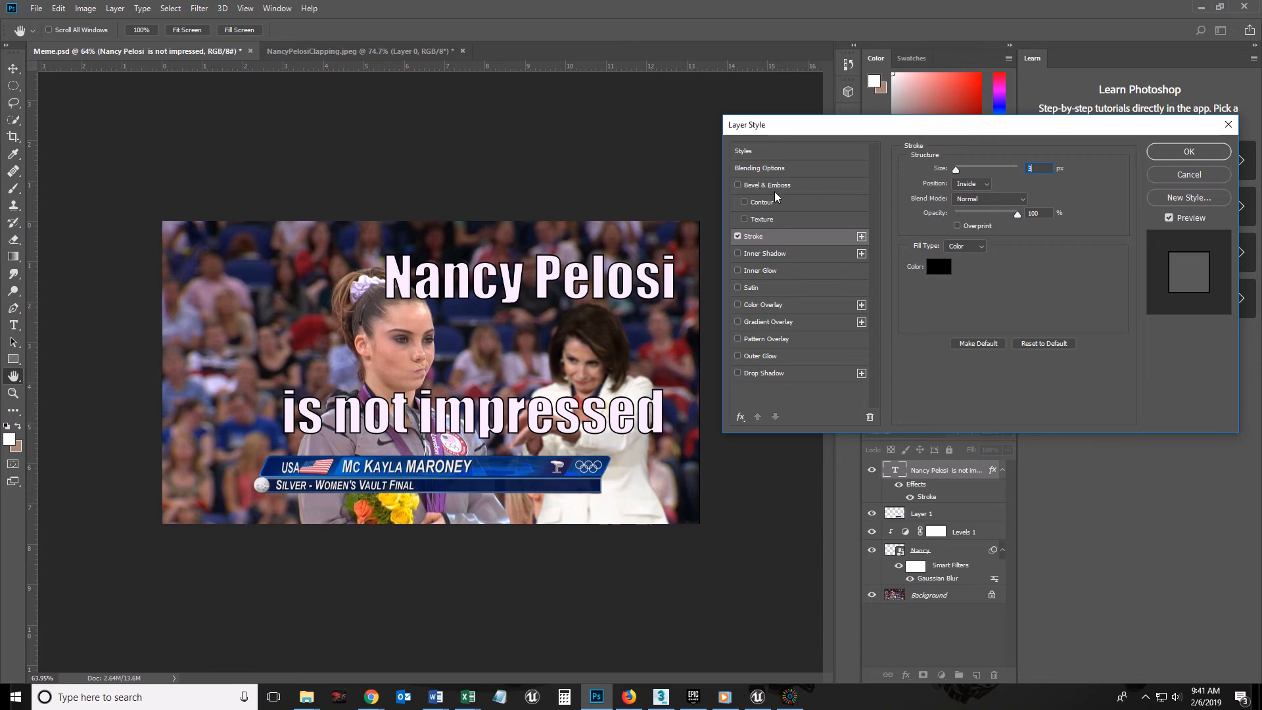
{"action": "left_click_drag", "start_coordinate": [1017, 125], "coordinate": [994, 126]}
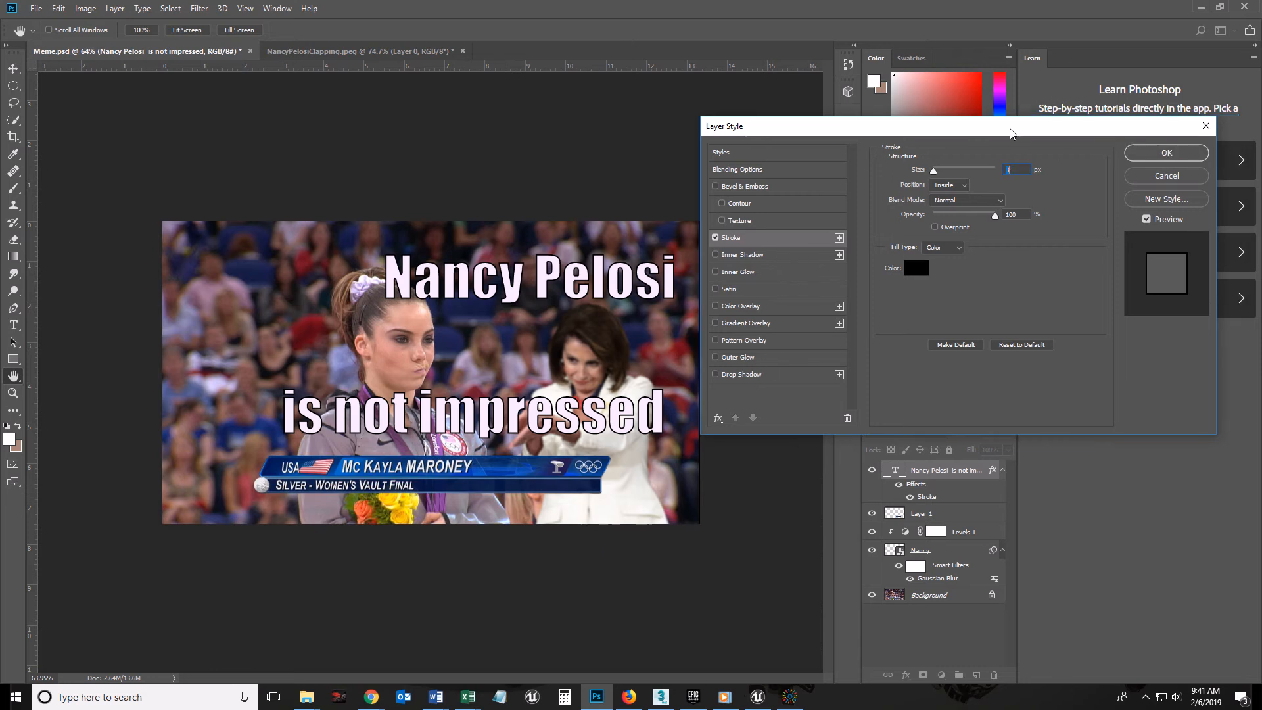
{"action": "left_click", "coordinate": [1172, 157]}
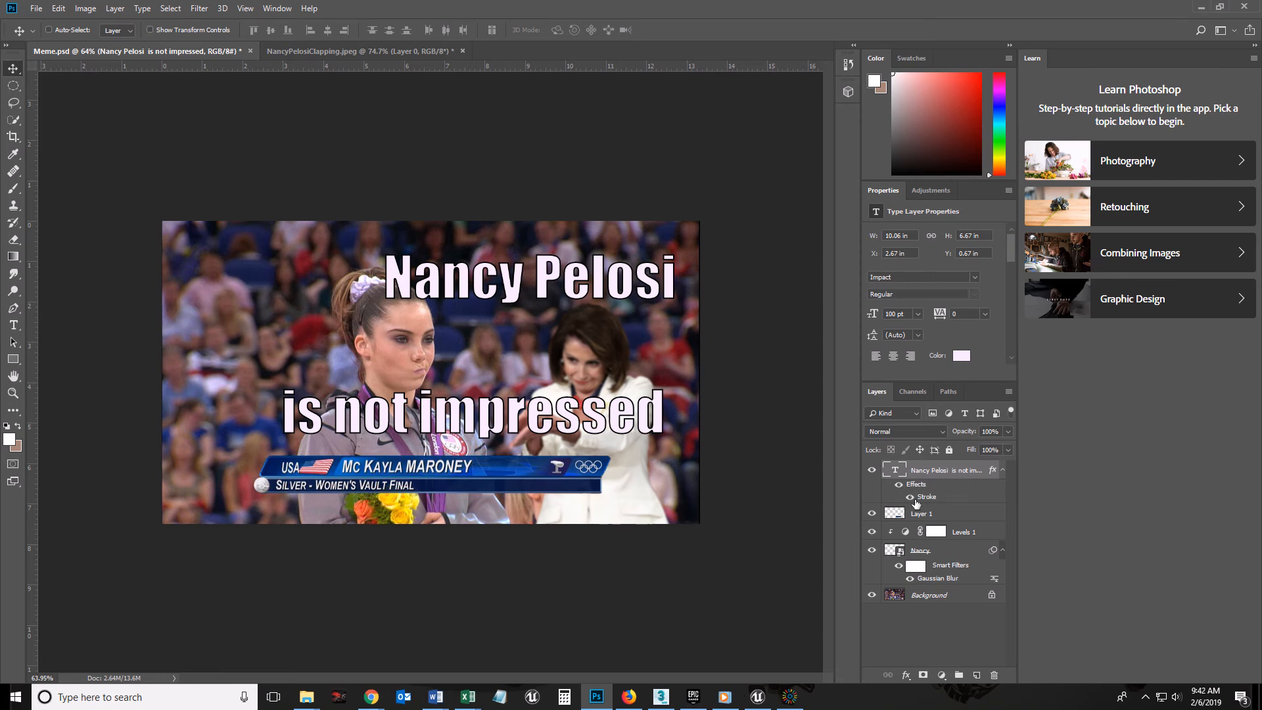
Try a pattern overlay on the caption with several patterns, including the yellow and purple ones, and turn the overlay off
{"action": "left_click", "coordinate": [908, 675]}
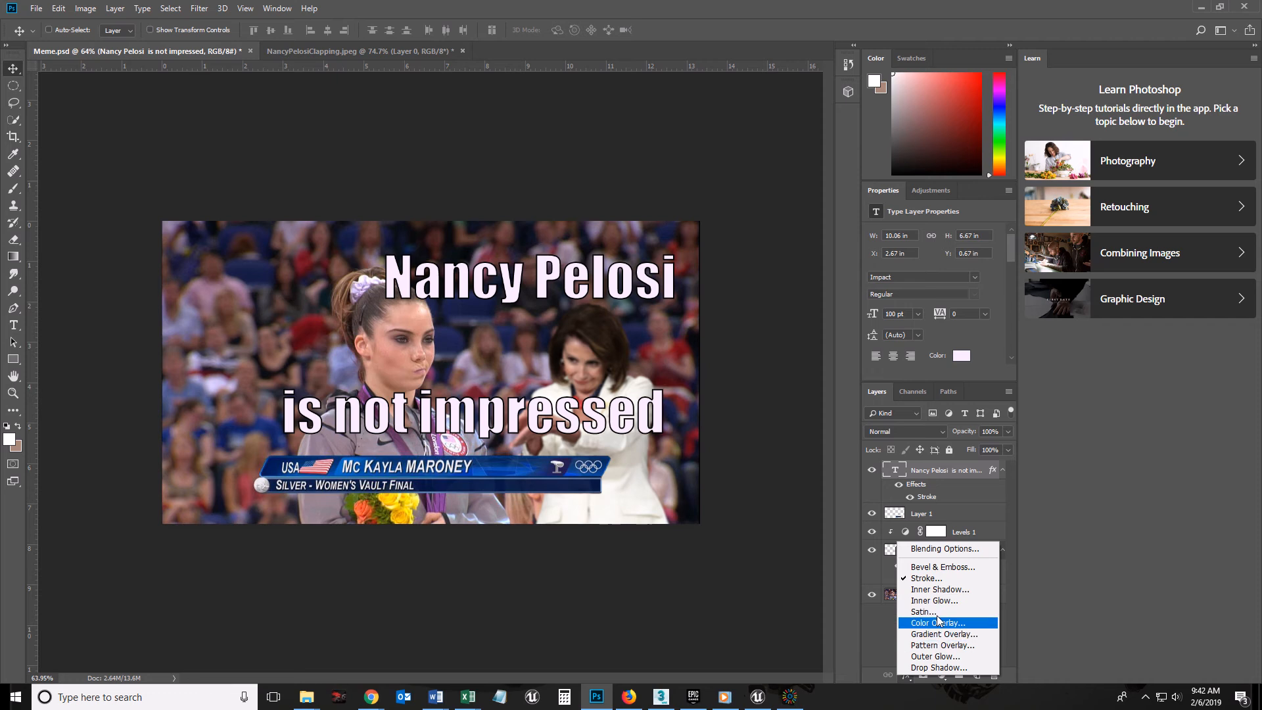
{"action": "left_click", "coordinate": [921, 647]}
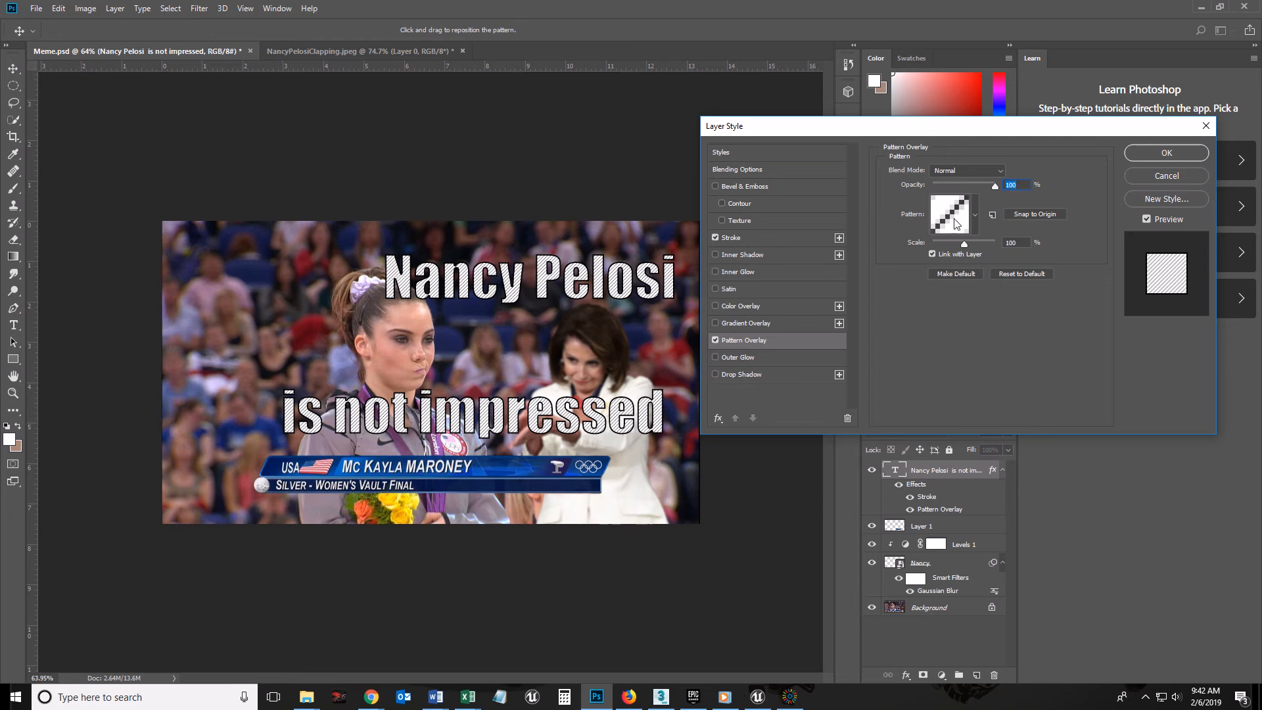
{"action": "left_click", "coordinate": [975, 217]}
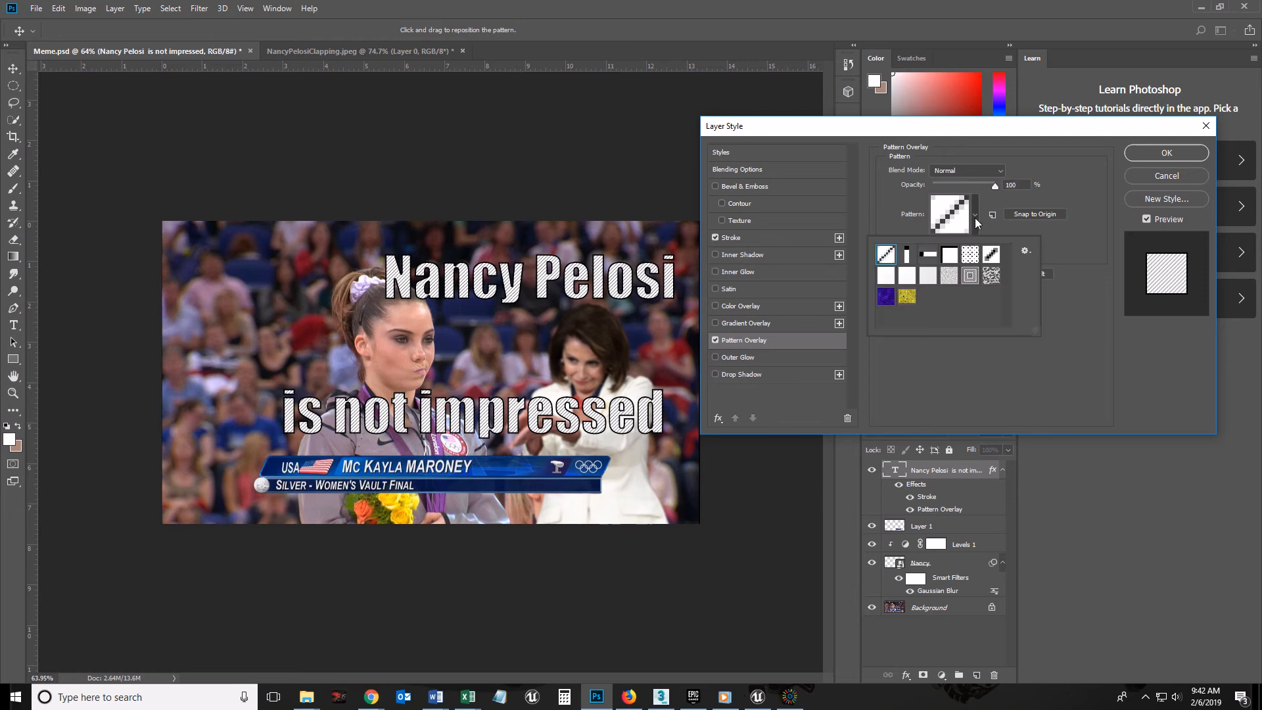
{"action": "left_click", "coordinate": [990, 280]}
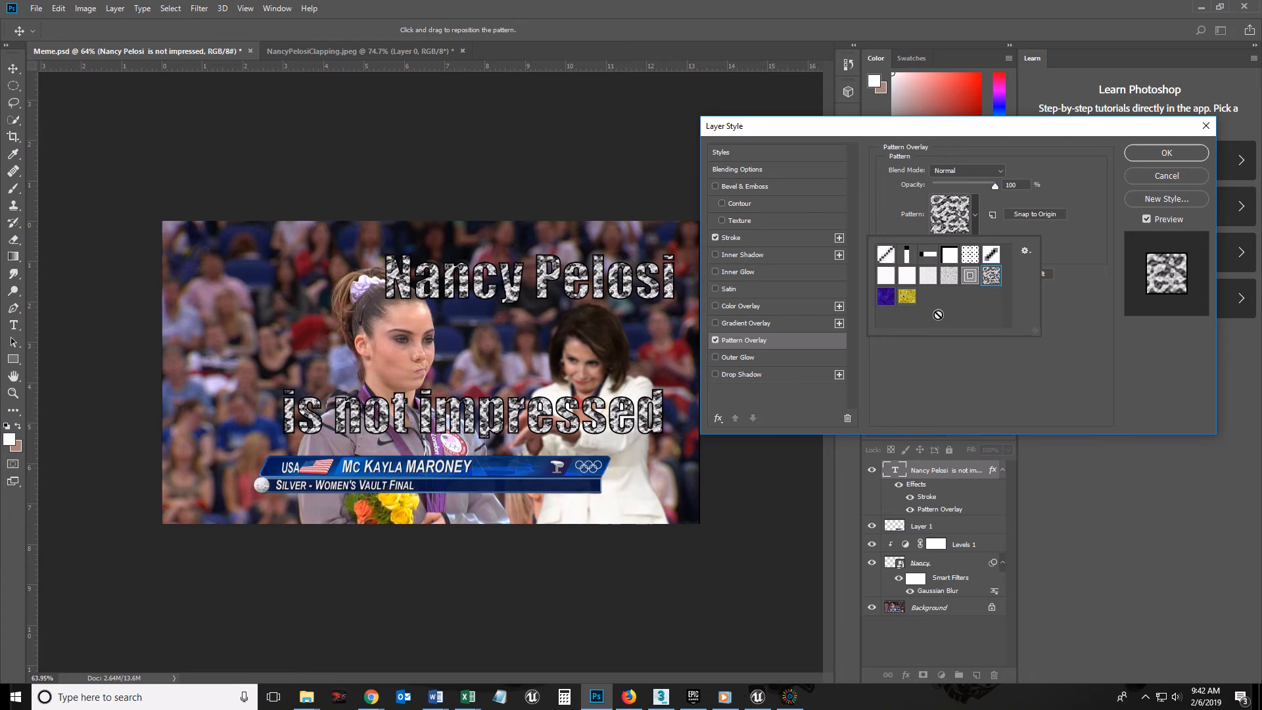
{"action": "left_click", "coordinate": [912, 300]}
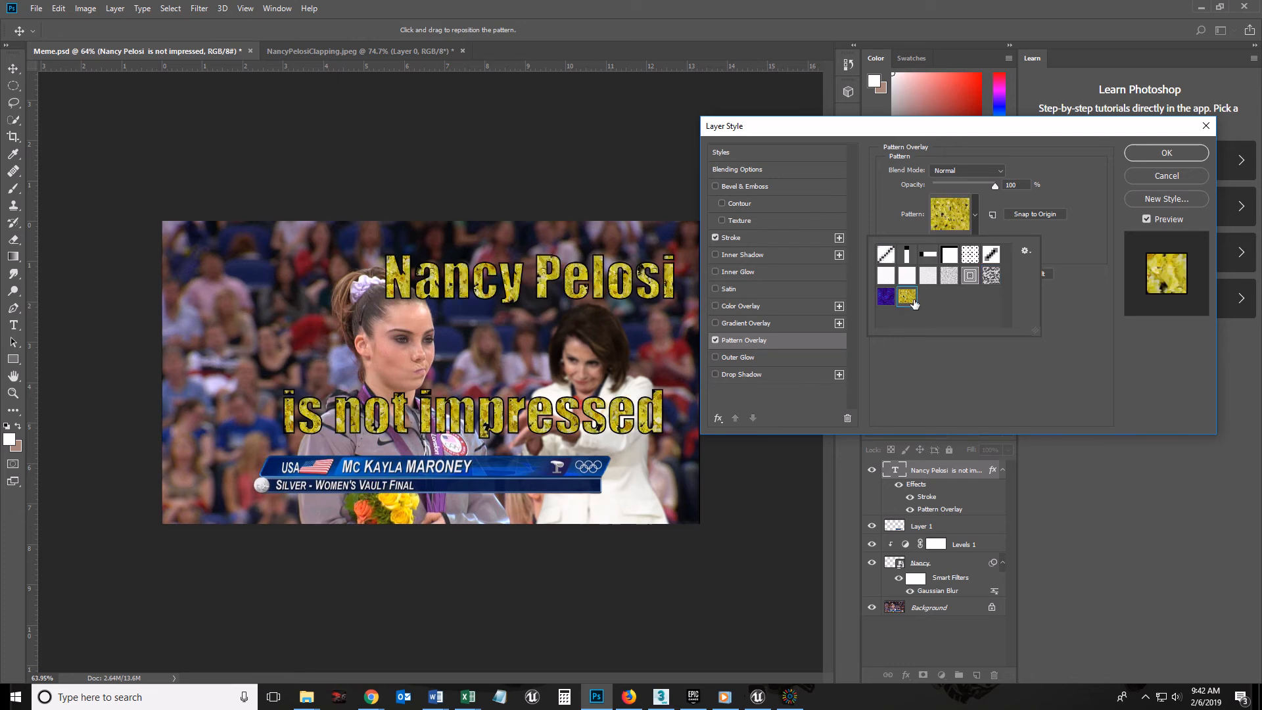
{"action": "left_click", "coordinate": [887, 298]}
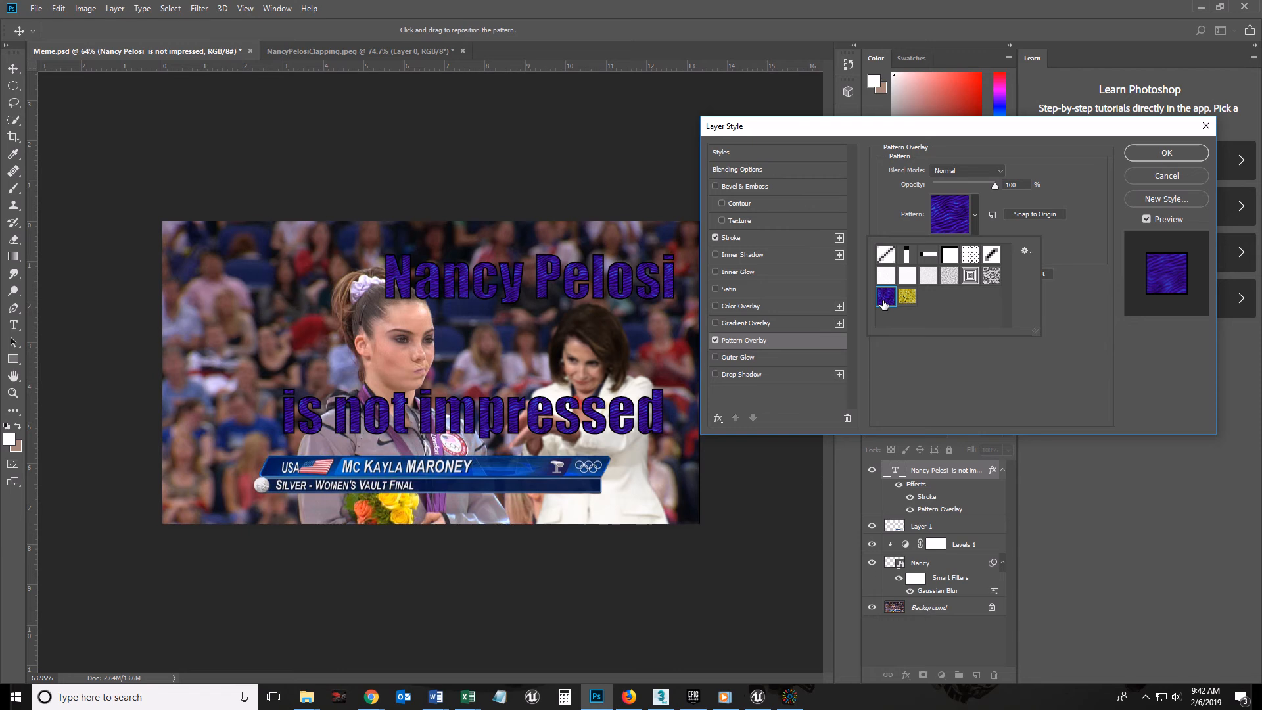
{"action": "left_click", "coordinate": [888, 255]}
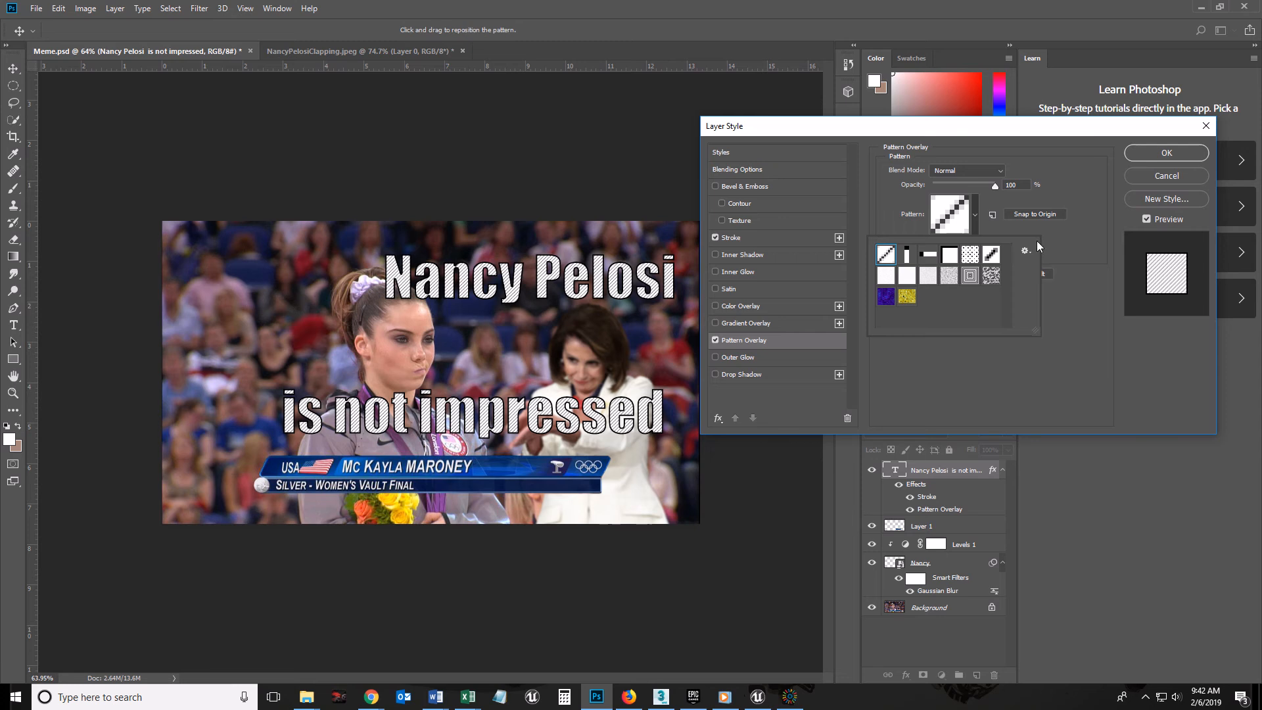
{"action": "left_click", "coordinate": [716, 341]}
{"action": "left_click", "coordinate": [716, 340]}
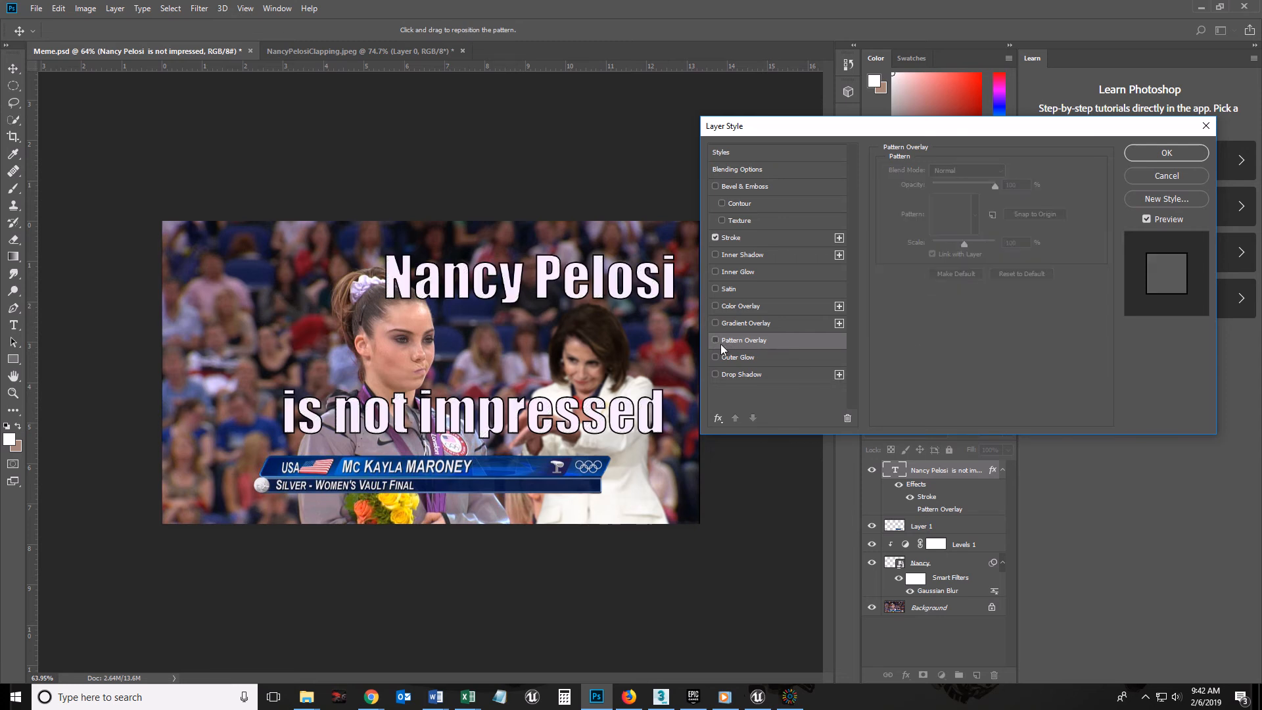
Compare the caption without and with its stroke by turning the stroke effect off and back on
{"action": "left_click", "coordinate": [759, 239]}
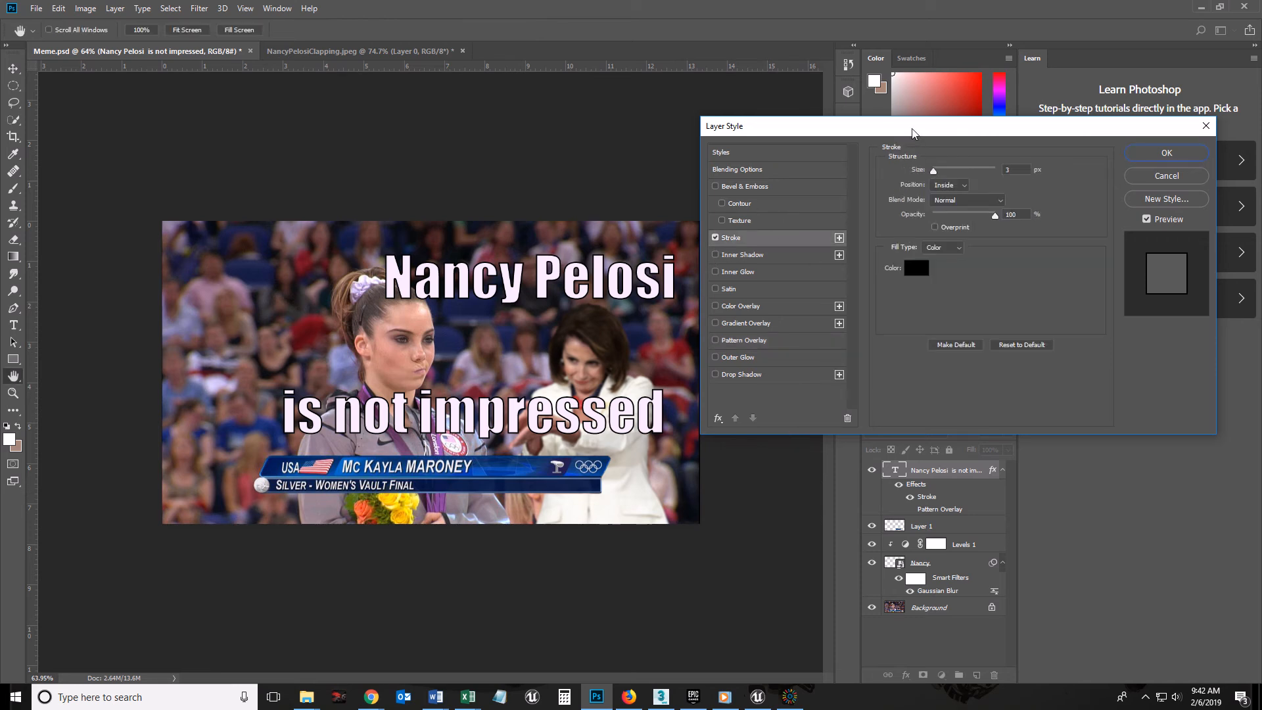
{"action": "left_click_drag", "start_coordinate": [897, 125], "coordinate": [848, 123]}
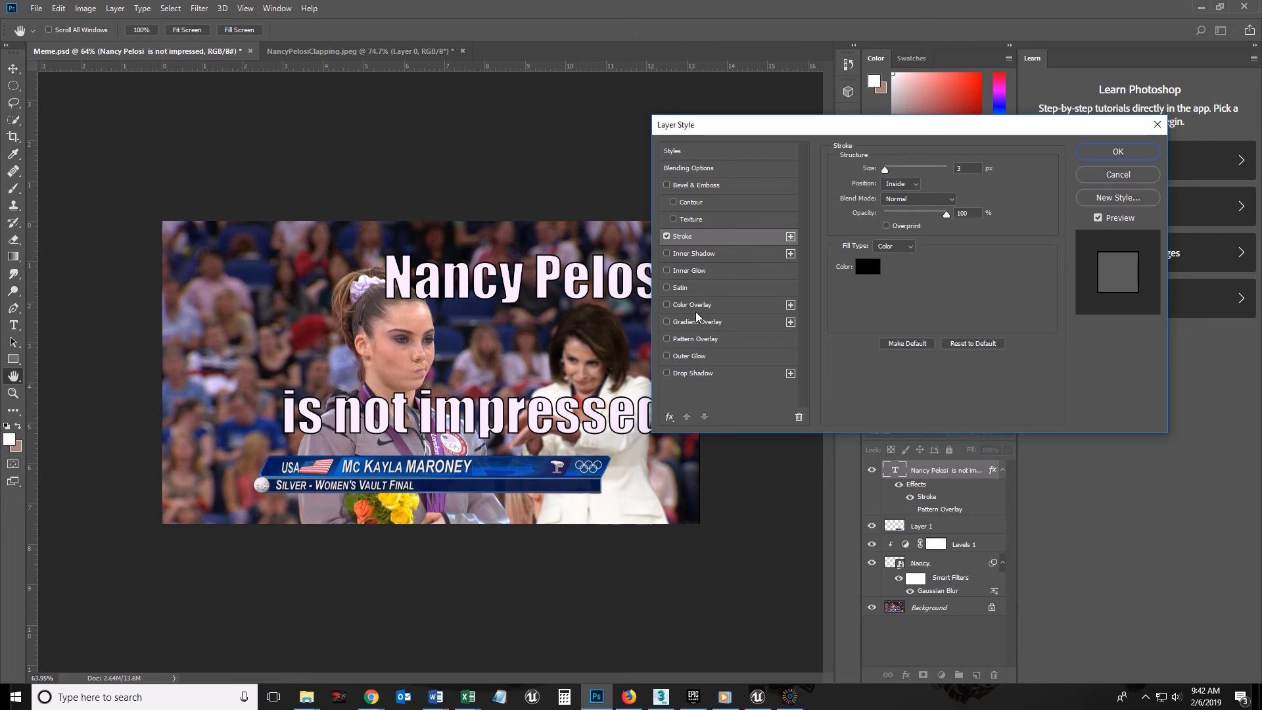
{"action": "left_click", "coordinate": [667, 237]}
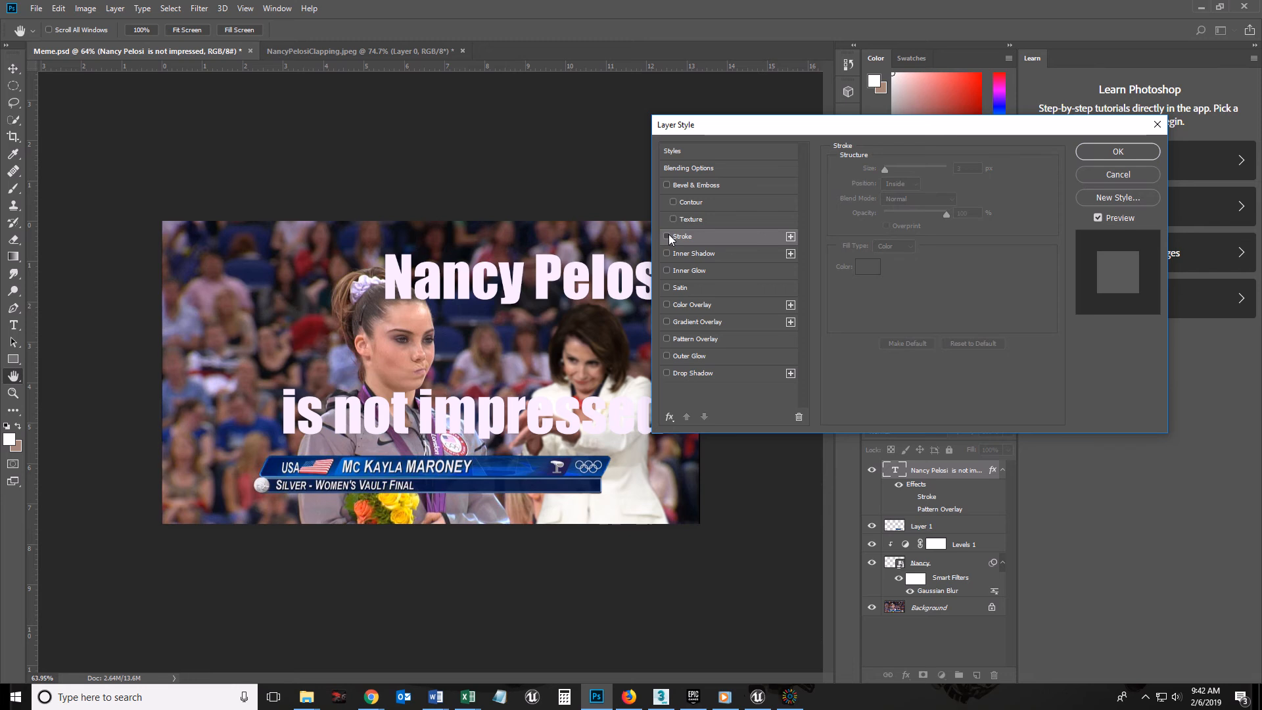
{"action": "left_click", "coordinate": [667, 237]}
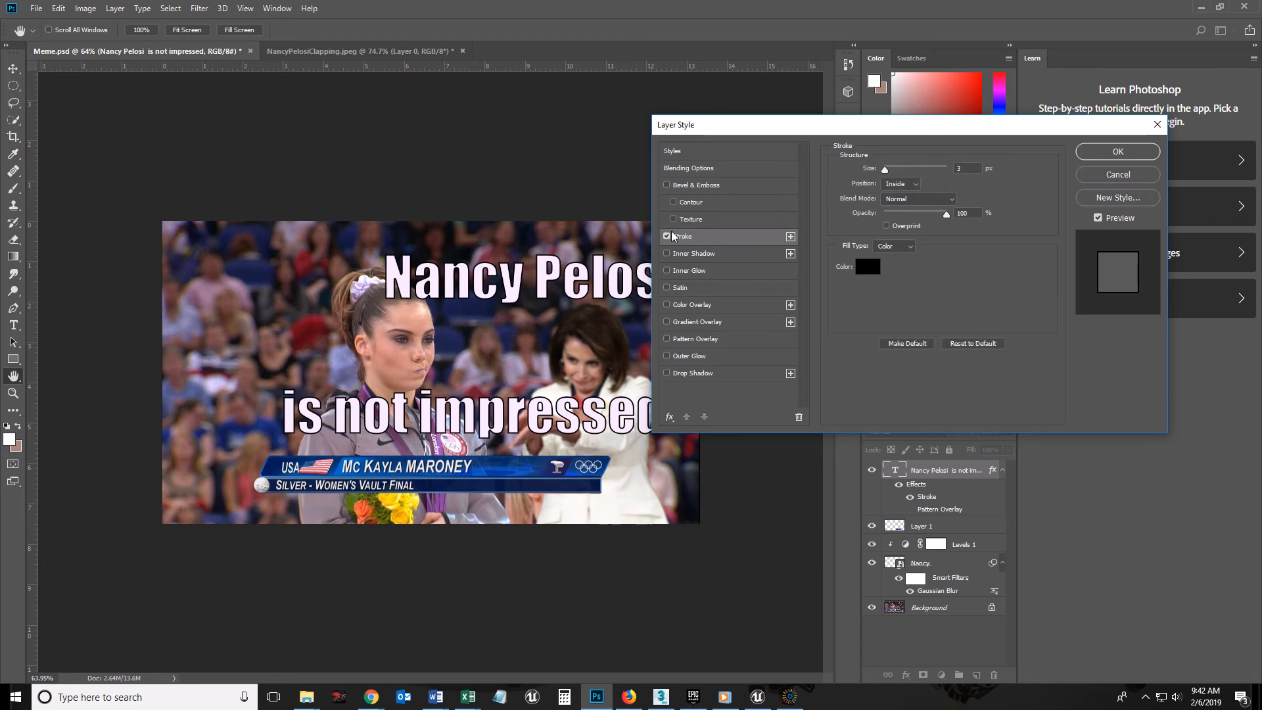
Compare the Outside and Center stroke positions, set the caption's stroke position to Outside, and apply the layer style
{"action": "left_click", "coordinate": [913, 189]}
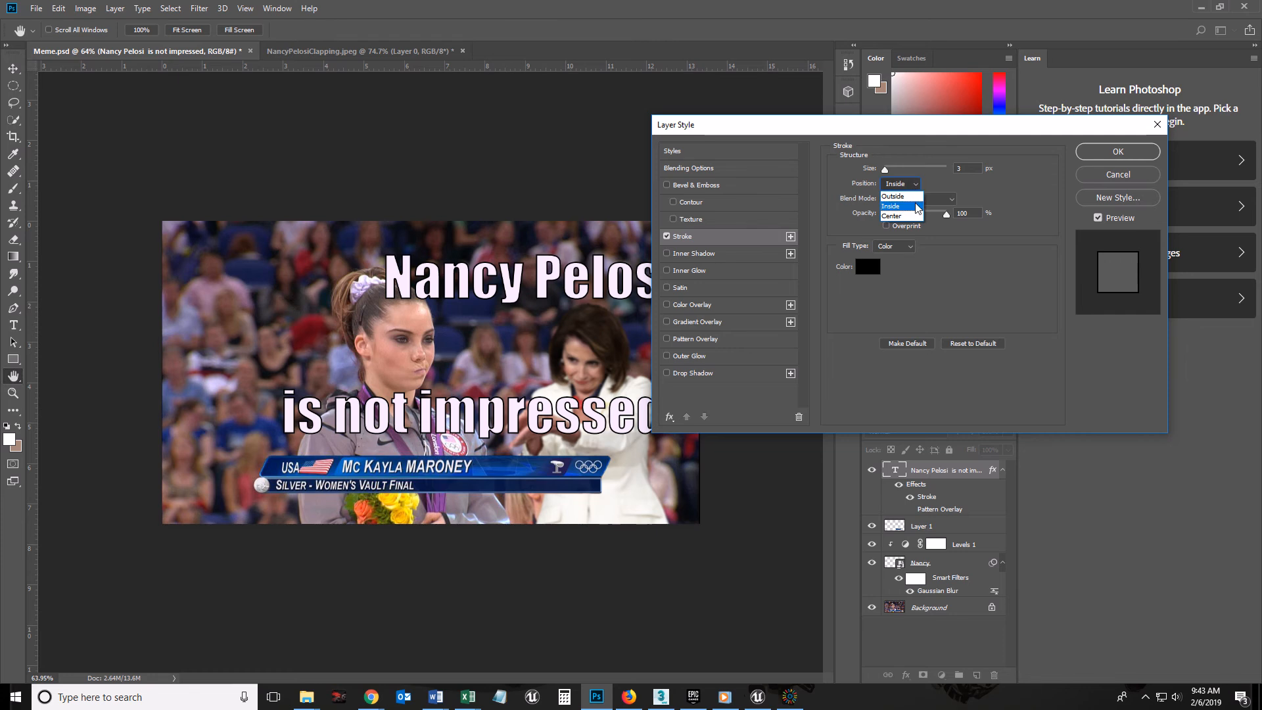
{"action": "left_click", "coordinate": [892, 197]}
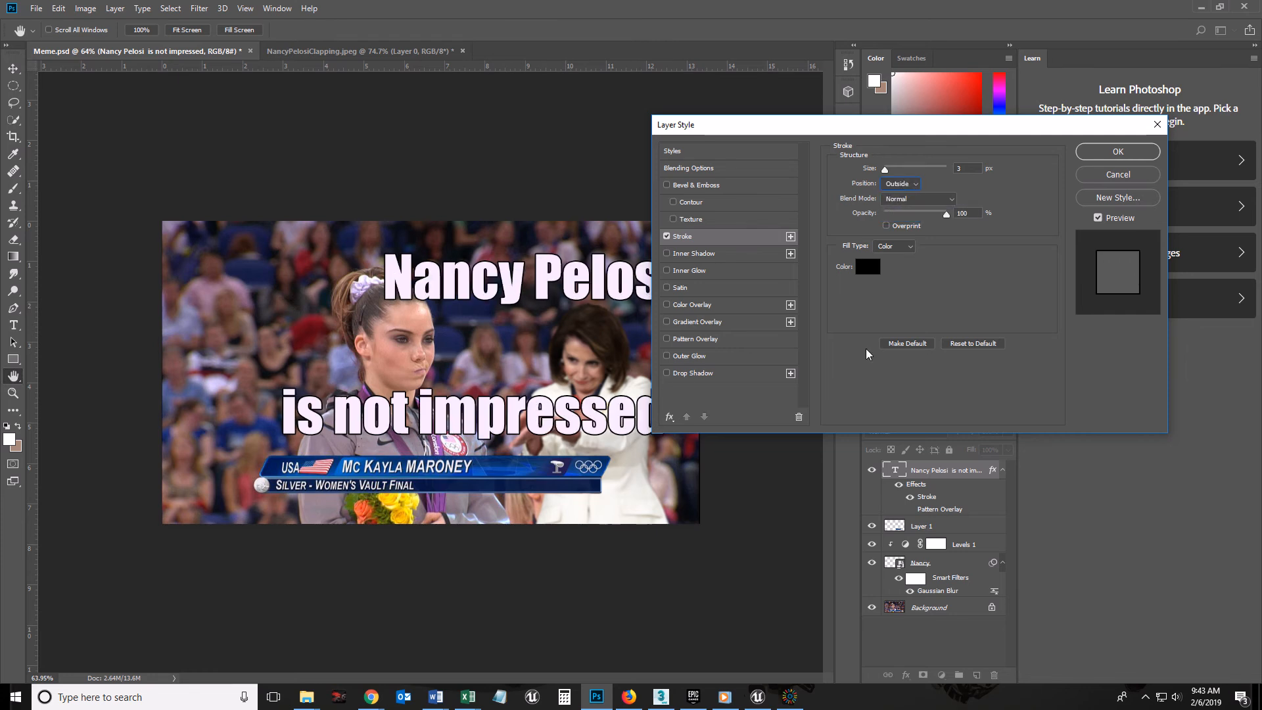
{"action": "left_click", "coordinate": [914, 187]}
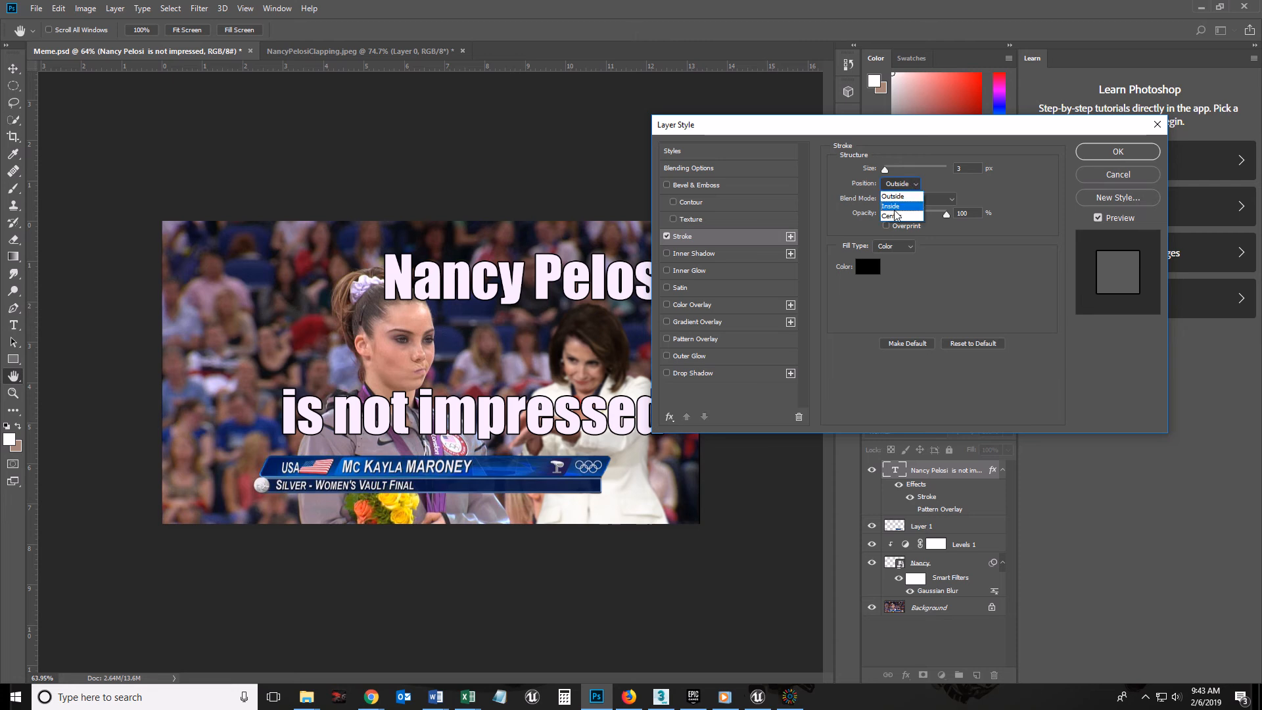
{"action": "left_click", "coordinate": [894, 216]}
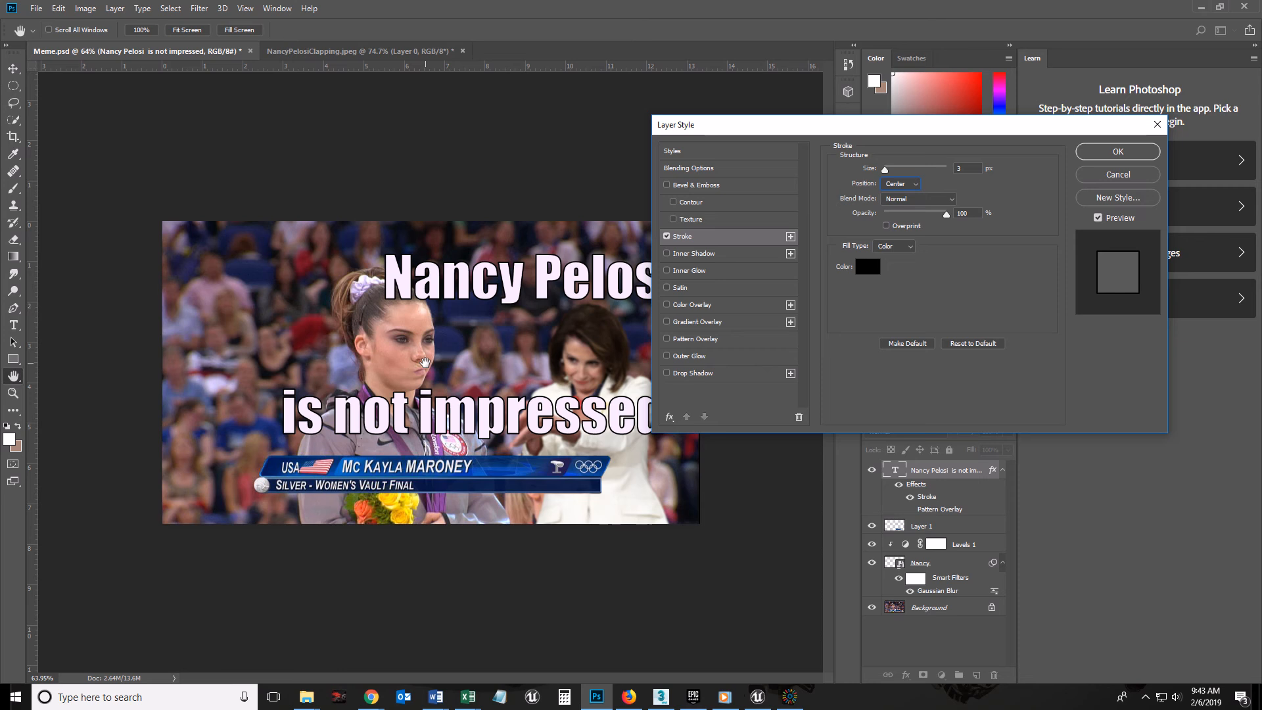
{"action": "left_click", "coordinate": [909, 187]}
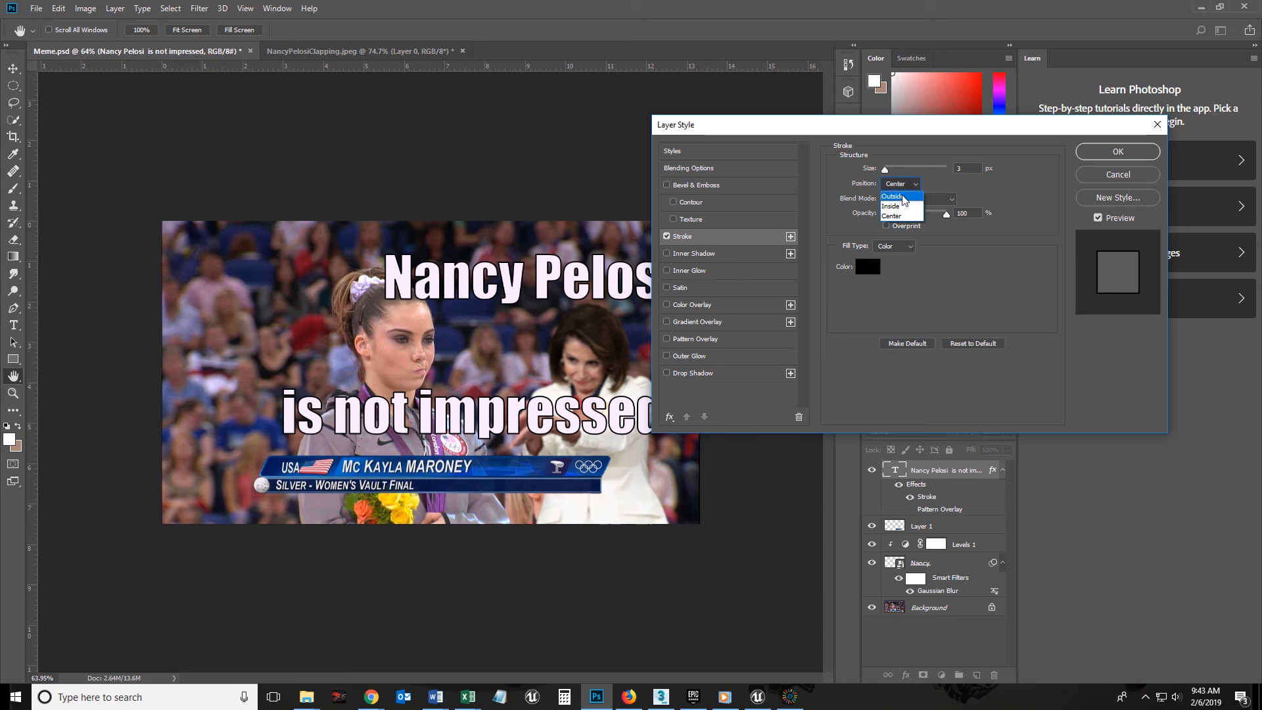
{"action": "left_click", "coordinate": [905, 197]}
{"action": "left_click", "coordinate": [1098, 152]}
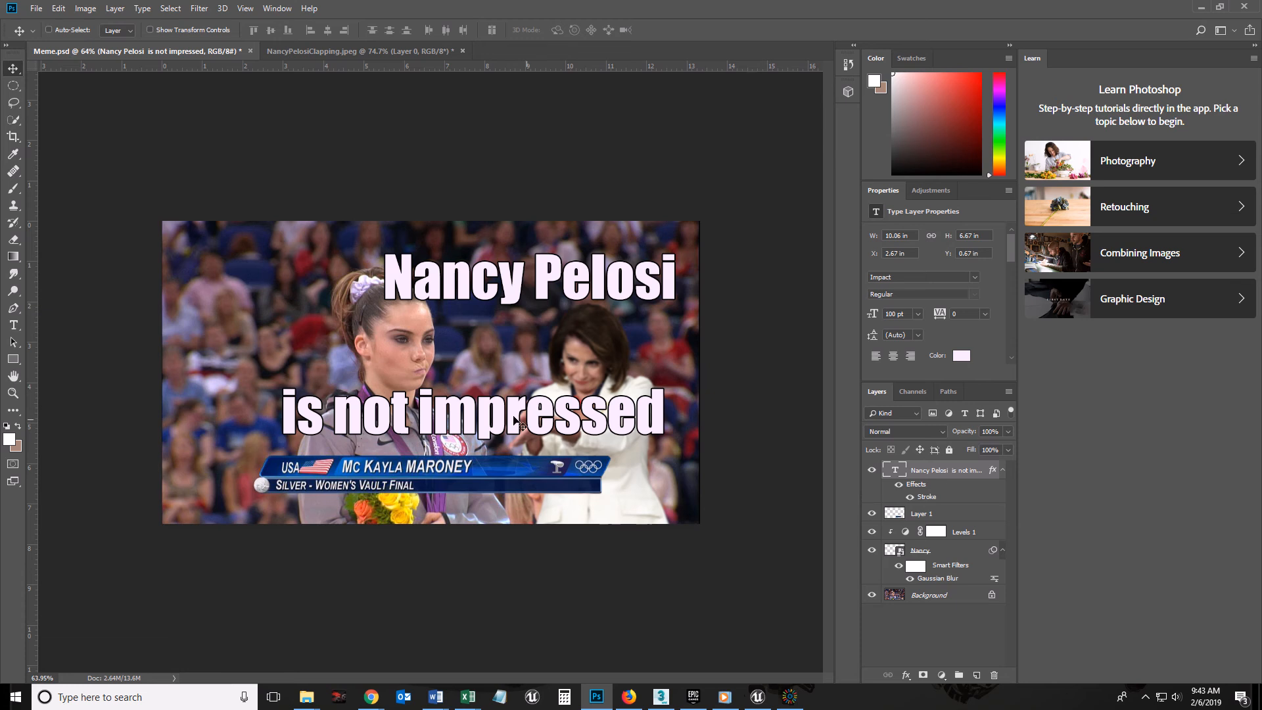
Display the Paragraph settings and the Character settings for the caption text
{"action": "left_click", "coordinate": [275, 9]}
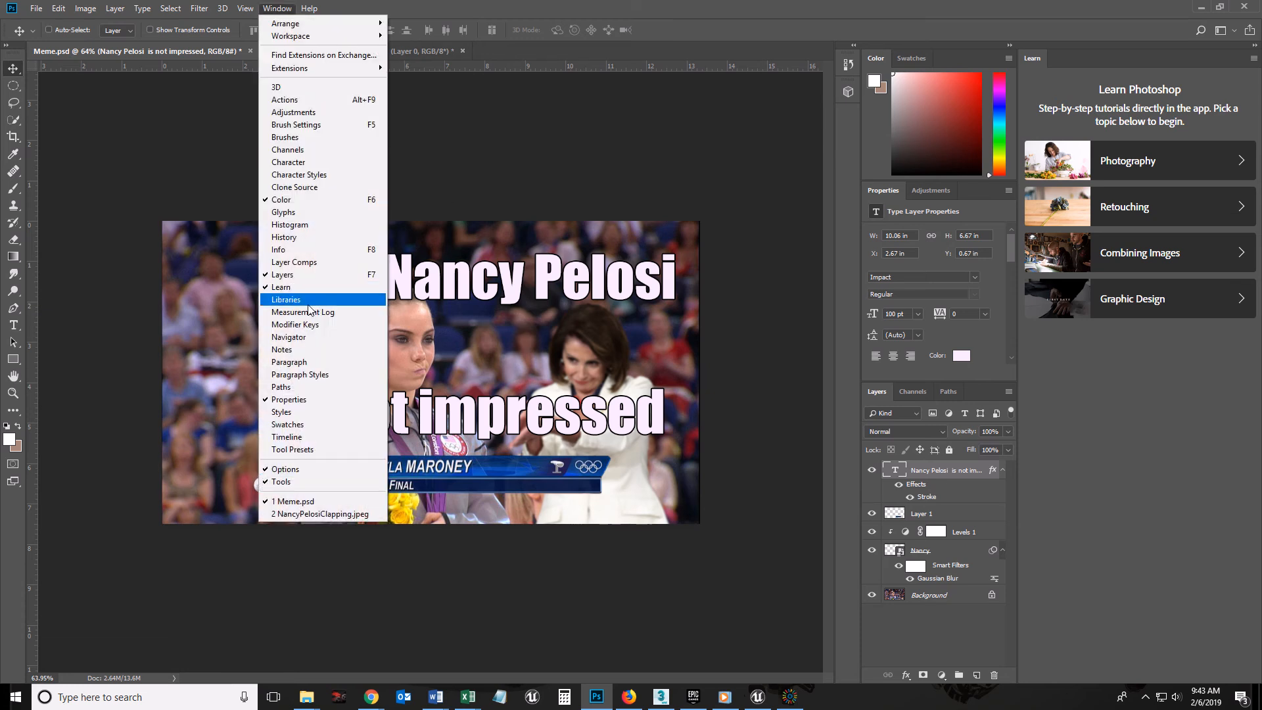
{"action": "left_click", "coordinate": [289, 362]}
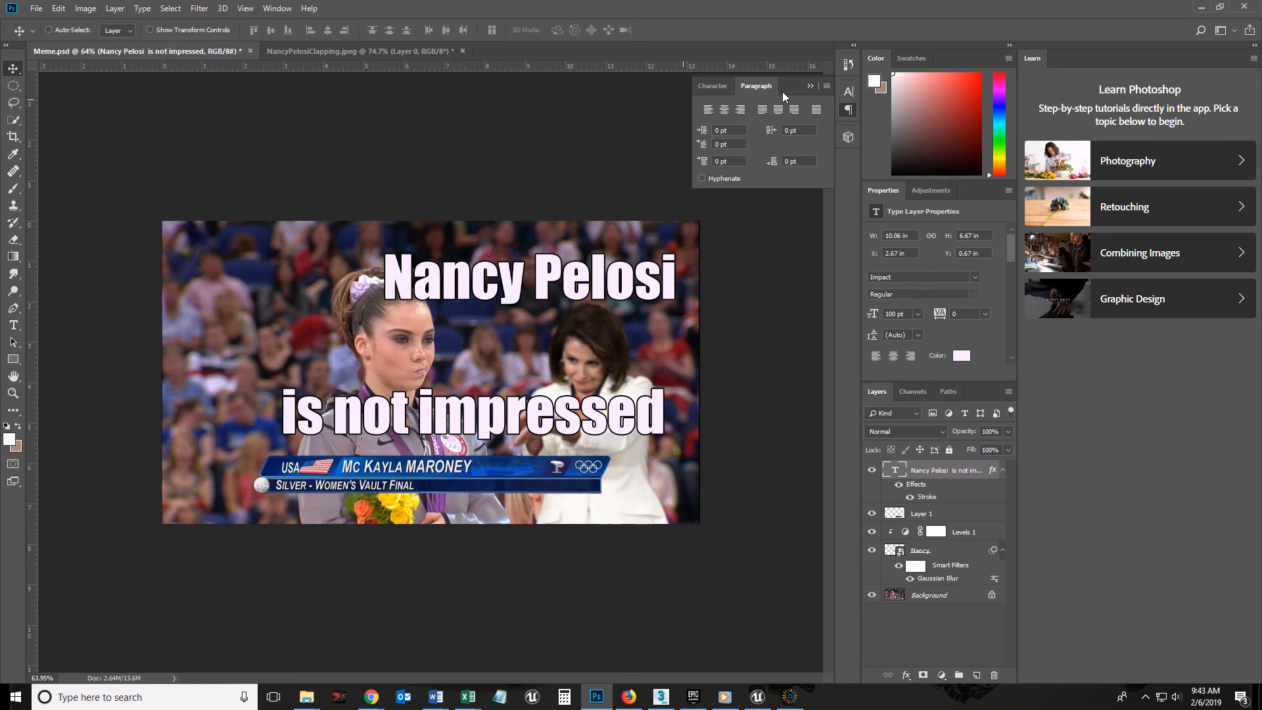
{"action": "left_click", "coordinate": [276, 9]}
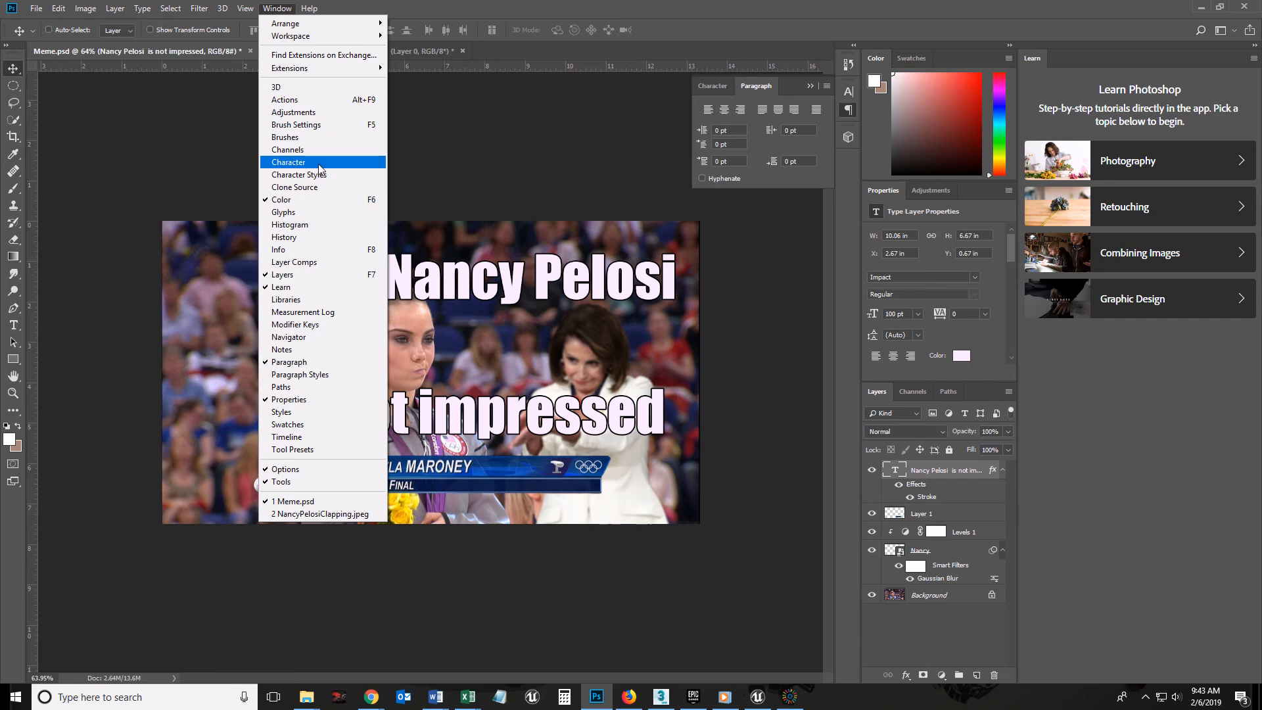
{"action": "left_click", "coordinate": [294, 163]}
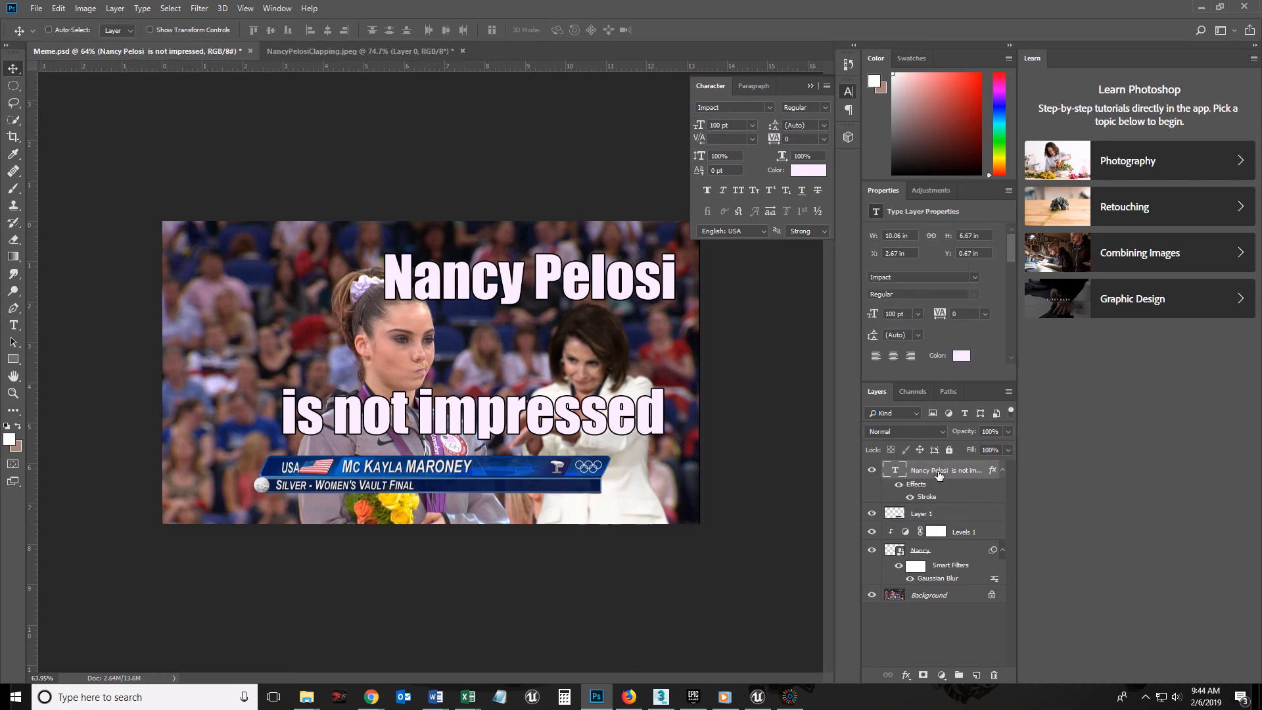
Compare the caption in normal case, All Caps and Small Caps, set it to All Caps, and collapse the Character settings
{"action": "left_click", "coordinate": [739, 191]}
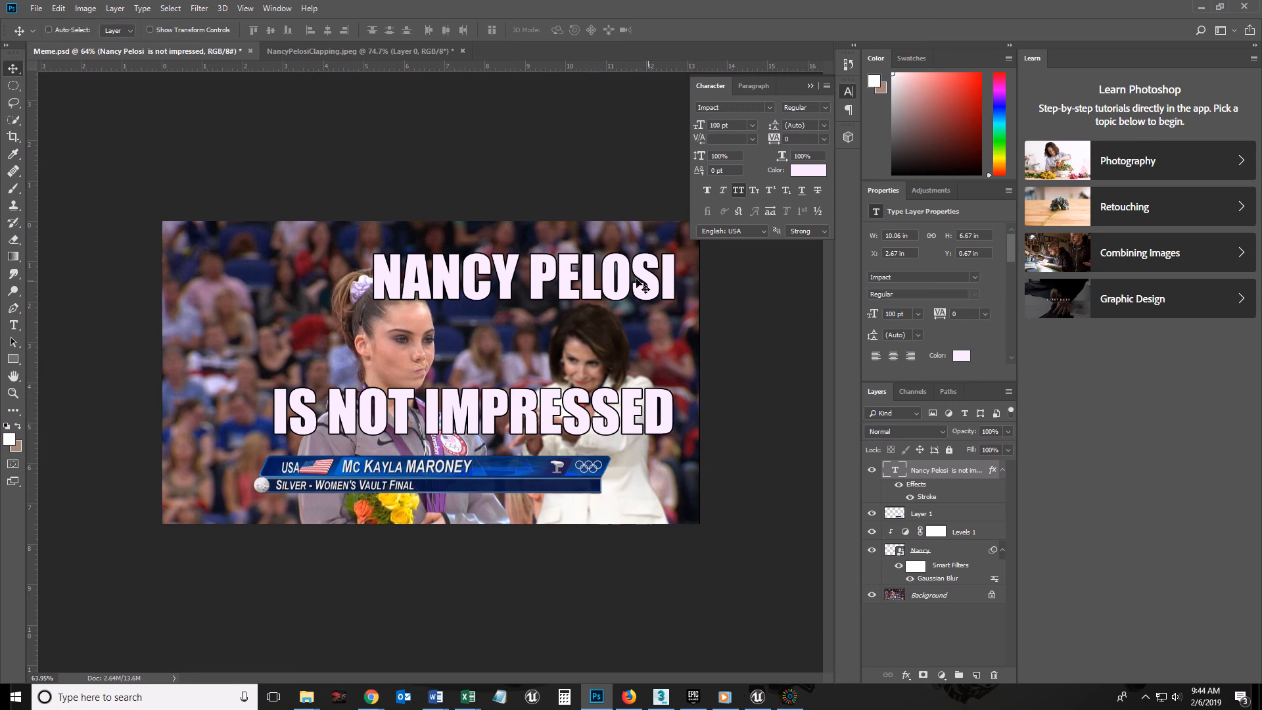
{"action": "left_click", "coordinate": [741, 193]}
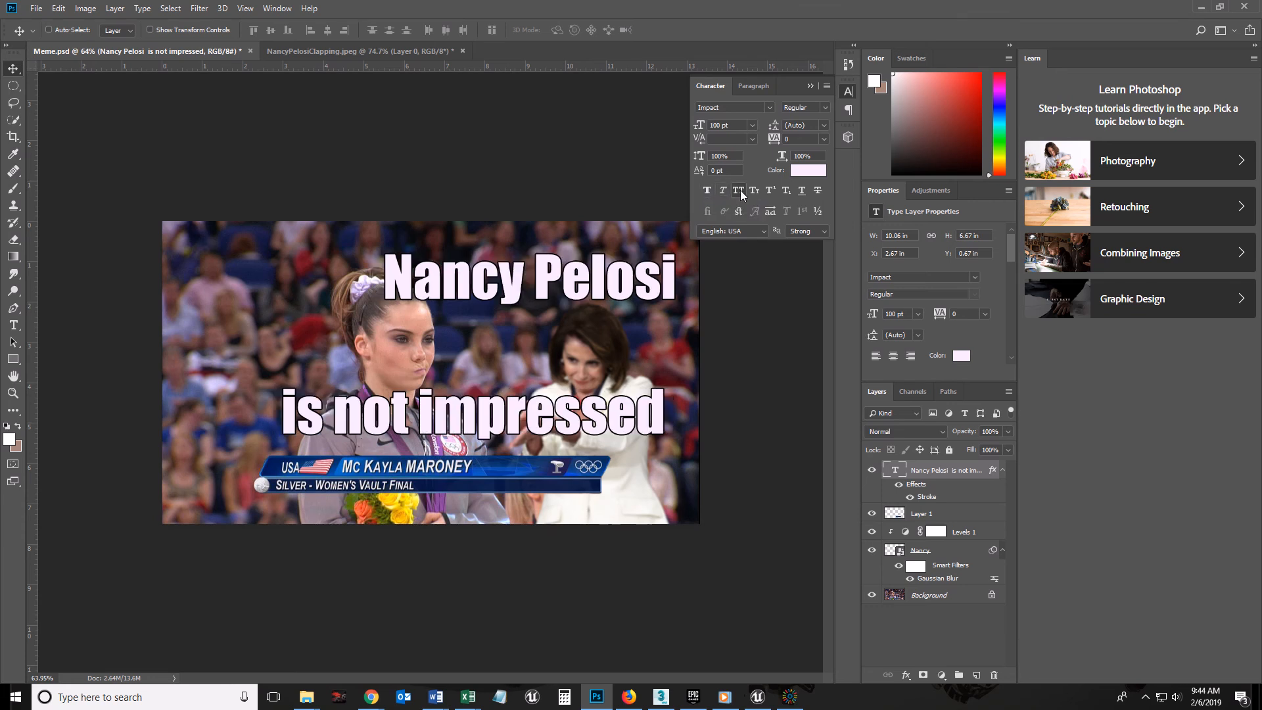
{"action": "left_click", "coordinate": [741, 193]}
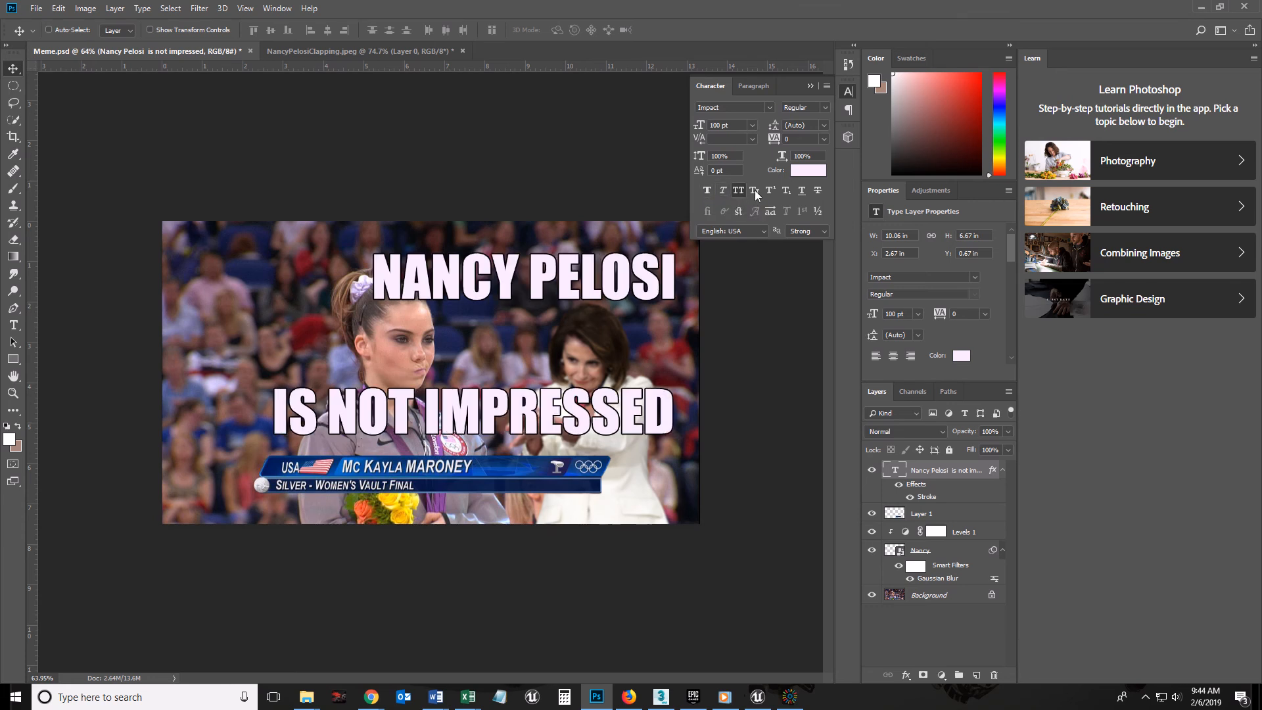
{"action": "left_click", "coordinate": [755, 193]}
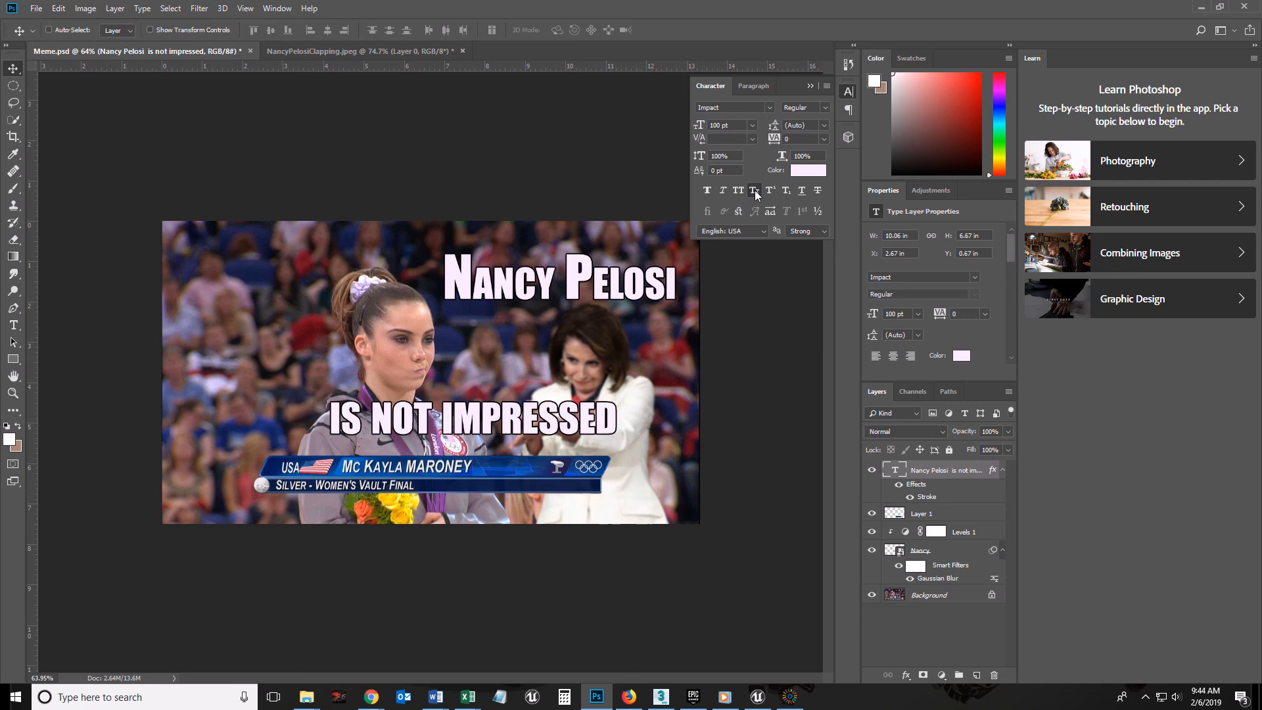
{"action": "left_click", "coordinate": [738, 190]}
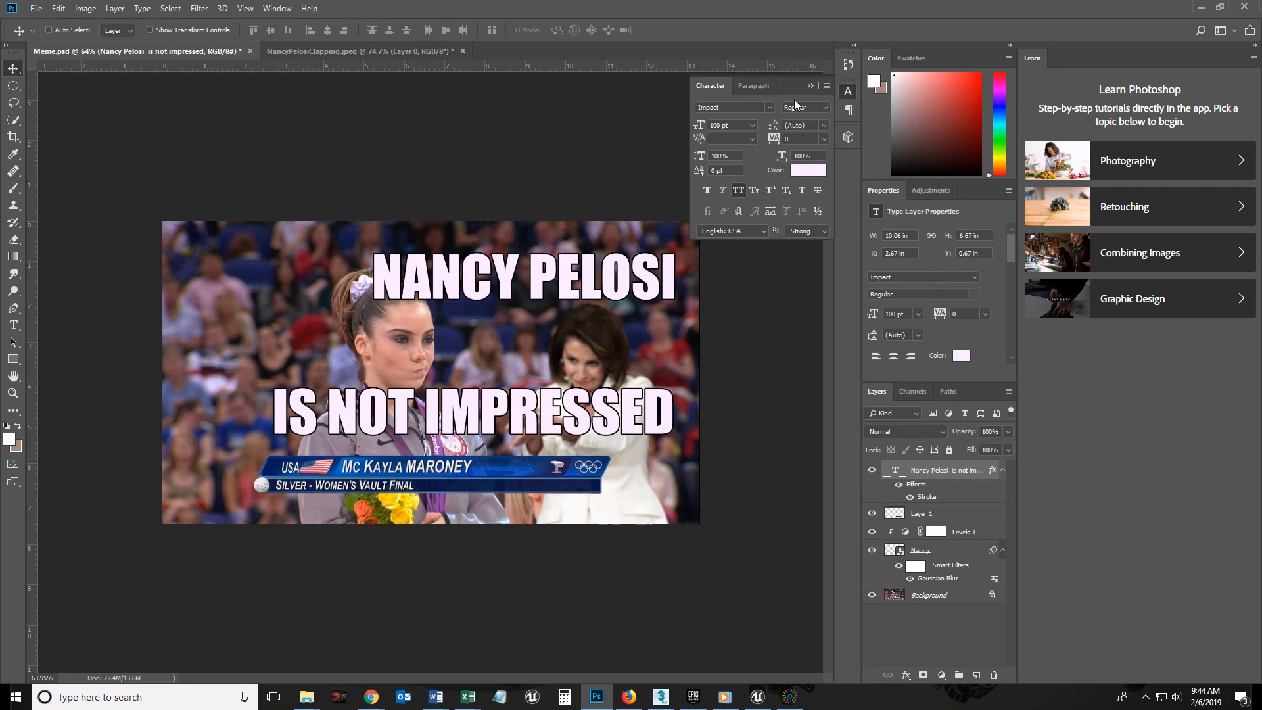
{"action": "left_click", "coordinate": [810, 87]}
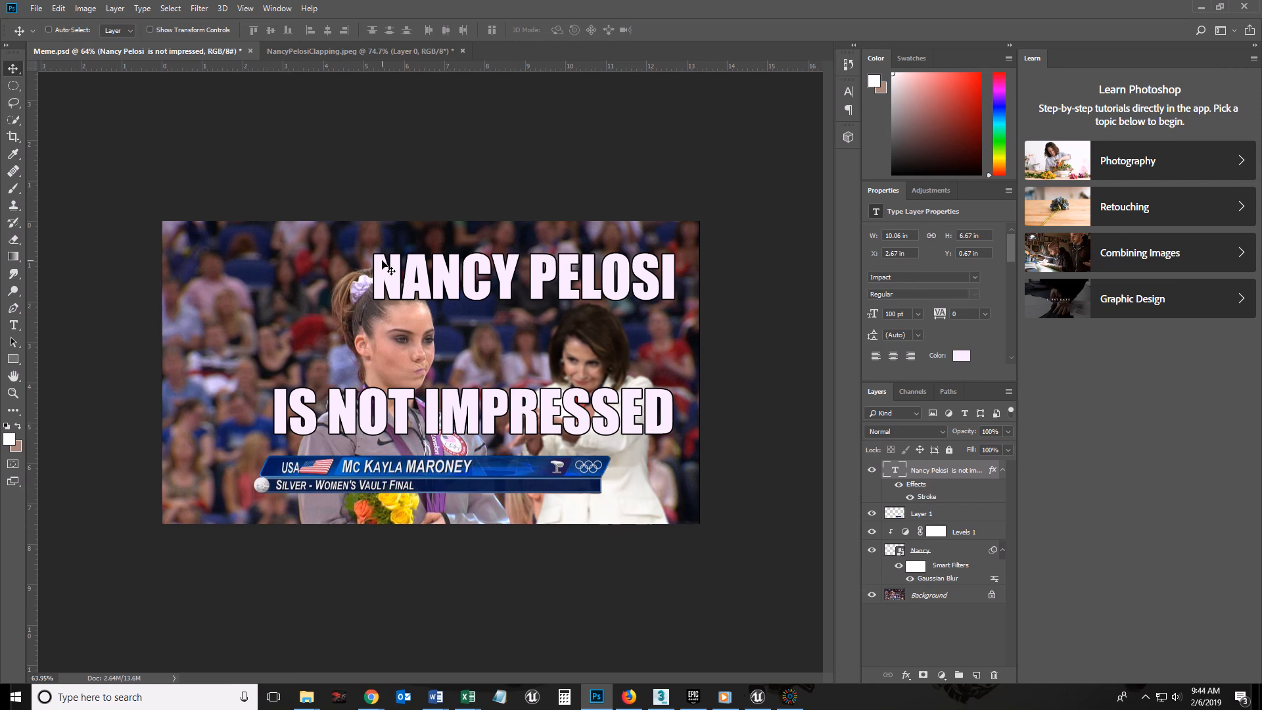
Hide the caption layer and select the gymnast's head and hair on the Background layer with Quick Selection
{"action": "left_click", "coordinate": [947, 596]}
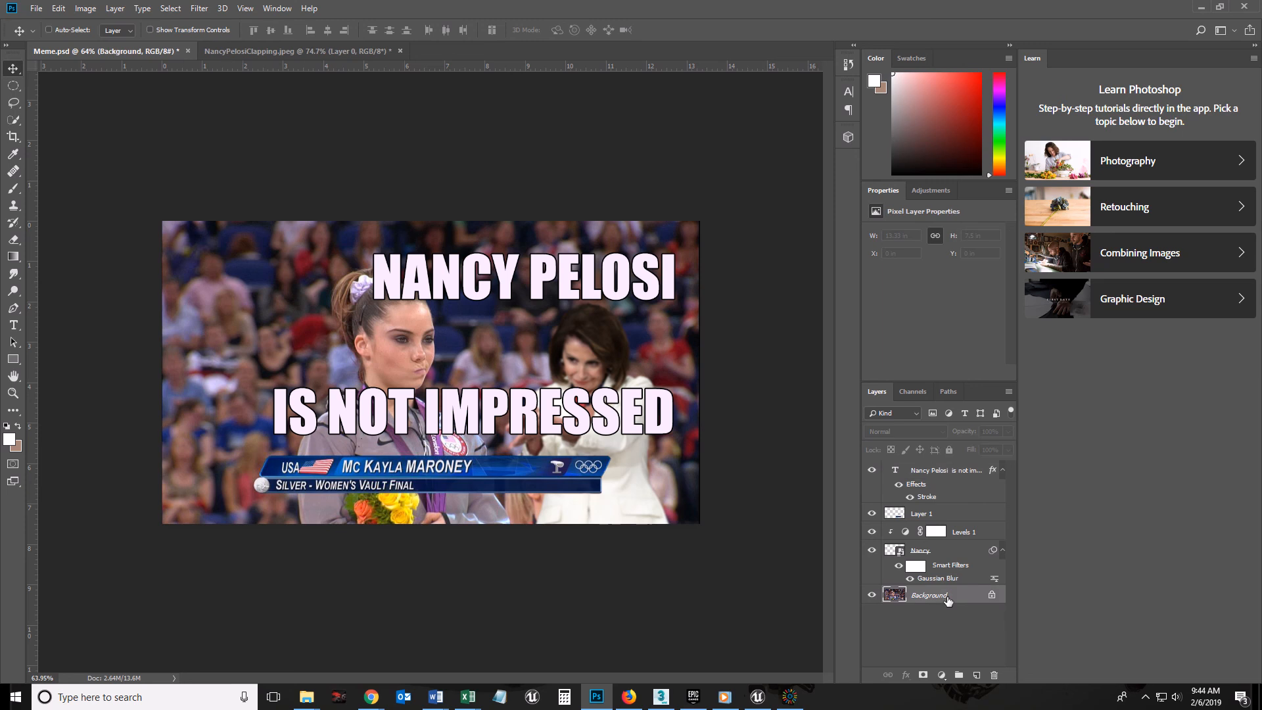
{"action": "left_click", "coordinate": [871, 471]}
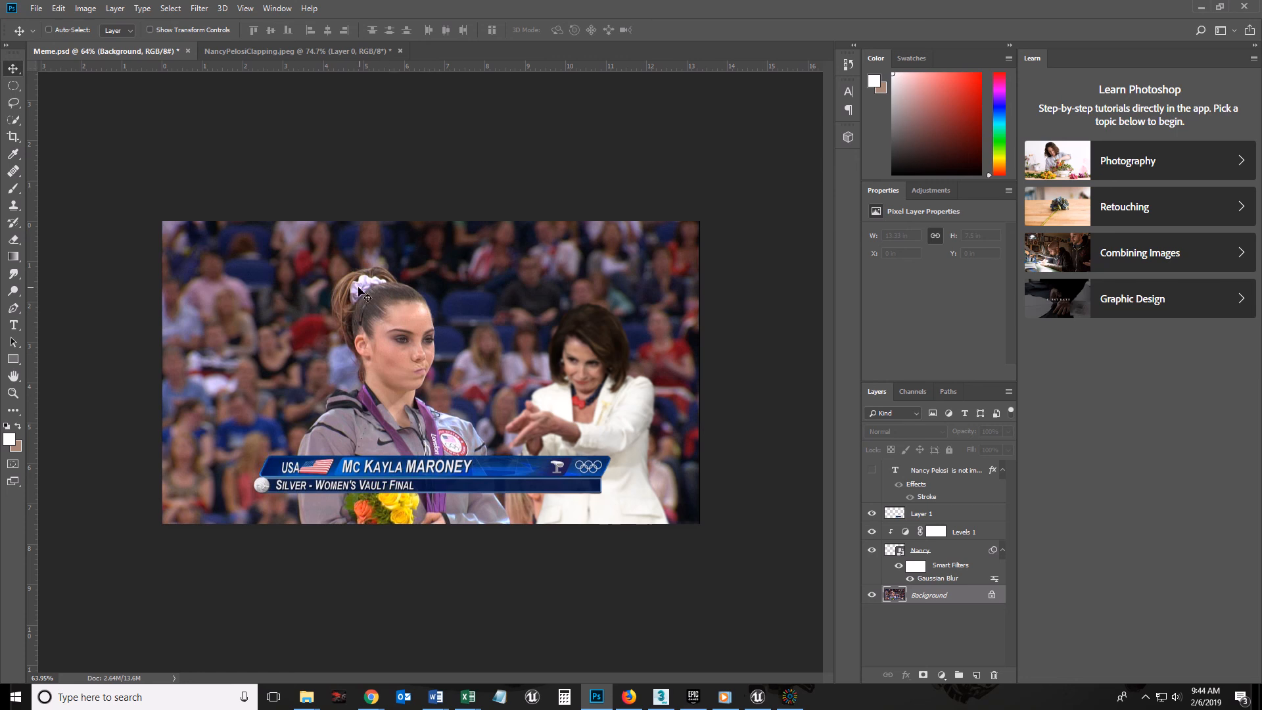
{"action": "left_click", "coordinate": [13, 393]}
{"action": "left_click_drag", "start_coordinate": [376, 309], "coordinate": [463, 288]}
{"action": "left_click", "coordinate": [18, 123]}
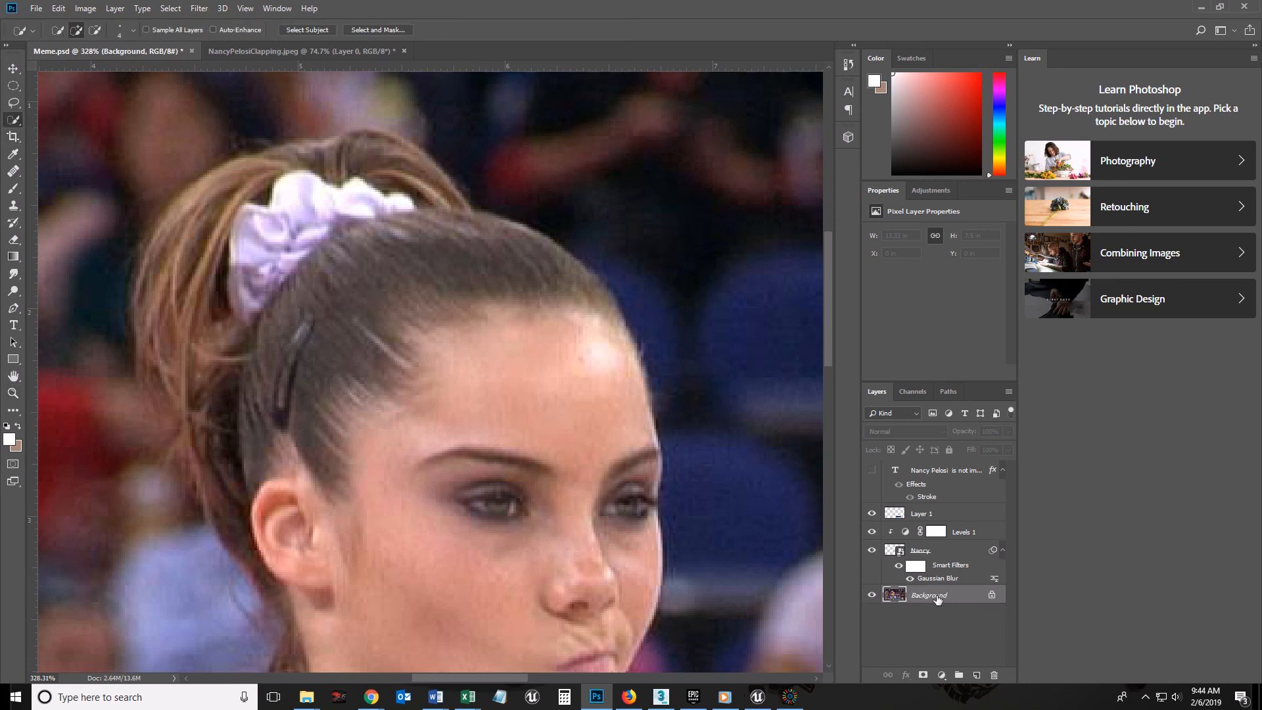
{"action": "mouse_move", "coordinate": [453, 314]}
{"action": "left_mouse_down"}
{"action": "mouse_move", "coordinate": [493, 302]}
{"action": "mouse_move", "coordinate": [395, 239]}
{"action": "mouse_move", "coordinate": [451, 197]}
{"action": "mouse_move", "coordinate": [300, 198]}
{"action": "mouse_move", "coordinate": [338, 166]}
{"action": "mouse_move", "coordinate": [286, 166]}
{"action": "mouse_move", "coordinate": [168, 288]}
{"action": "mouse_move", "coordinate": [271, 252]}
{"action": "mouse_move", "coordinate": [276, 301]}
{"action": "mouse_move", "coordinate": [618, 421]}
{"action": "left_mouse_up"}
{"action": "mouse_move", "coordinate": [641, 470]}
{"action": "left_mouse_down"}
{"action": "mouse_move", "coordinate": [636, 567]}
{"action": "mouse_move", "coordinate": [581, 501]}
{"action": "mouse_move", "coordinate": [226, 403]}
{"action": "mouse_move", "coordinate": [172, 374]}
{"action": "mouse_move", "coordinate": [239, 541]}
{"action": "mouse_move", "coordinate": [283, 537]}
{"action": "mouse_move", "coordinate": [298, 611]}
{"action": "mouse_move", "coordinate": [286, 586]}
{"action": "left_mouse_up"}
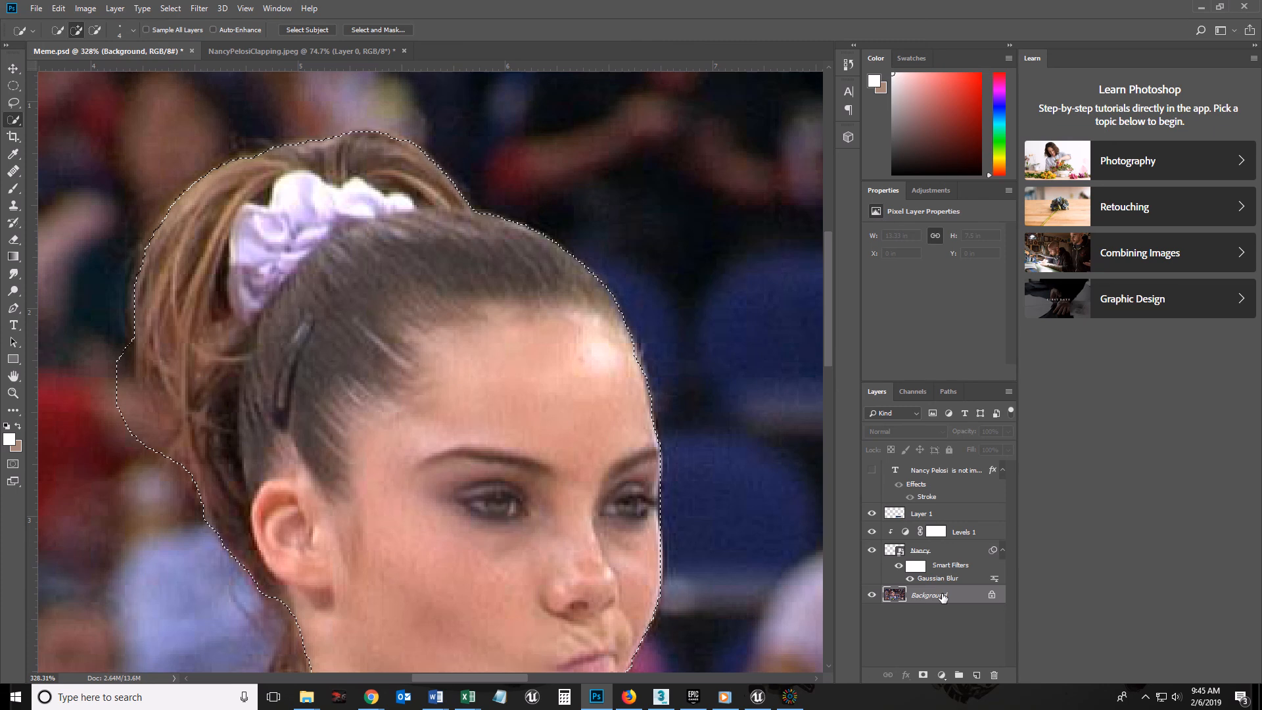
Copy the selected gymnast to a new layer above the caption, show the caption again, and compare without and with the copy
{"action": "key", "text": "ctrl+j"}
{"action": "left_click_drag", "start_coordinate": [941, 600], "coordinate": [954, 468]}
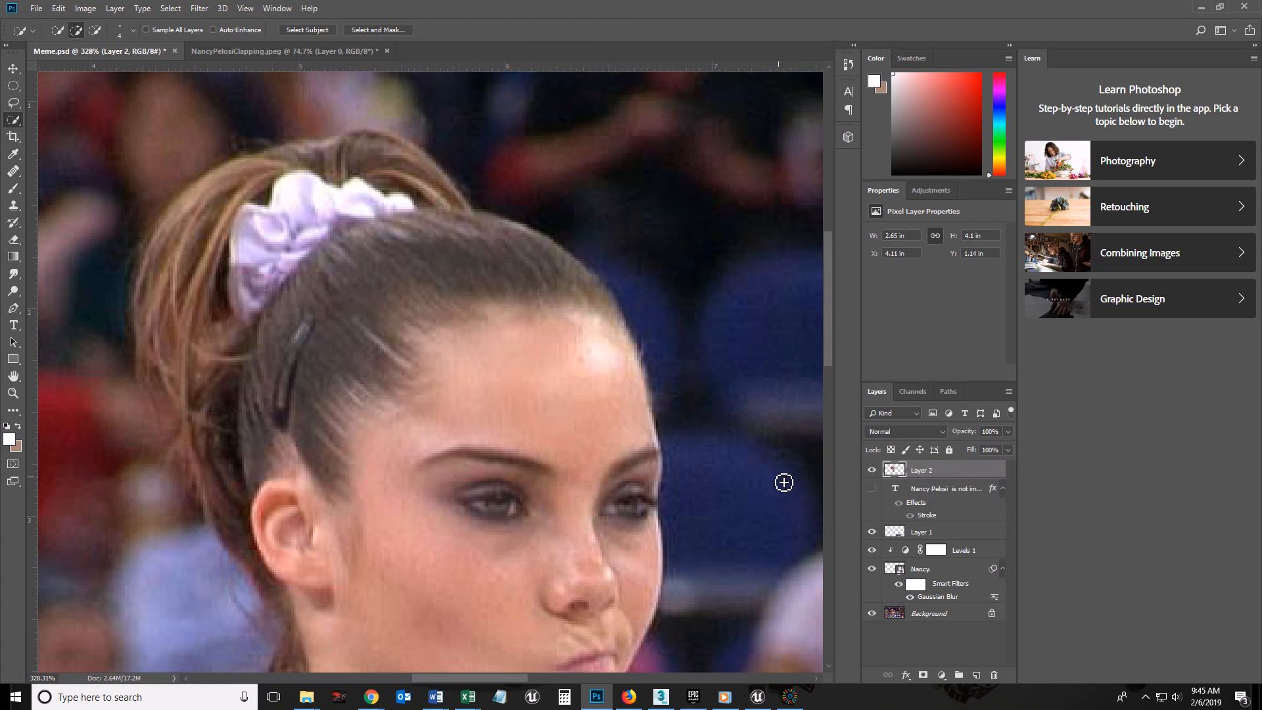
{"action": "scroll", "coordinate": [784, 483], "scroll_direction": "down", "scroll_amount": 10}
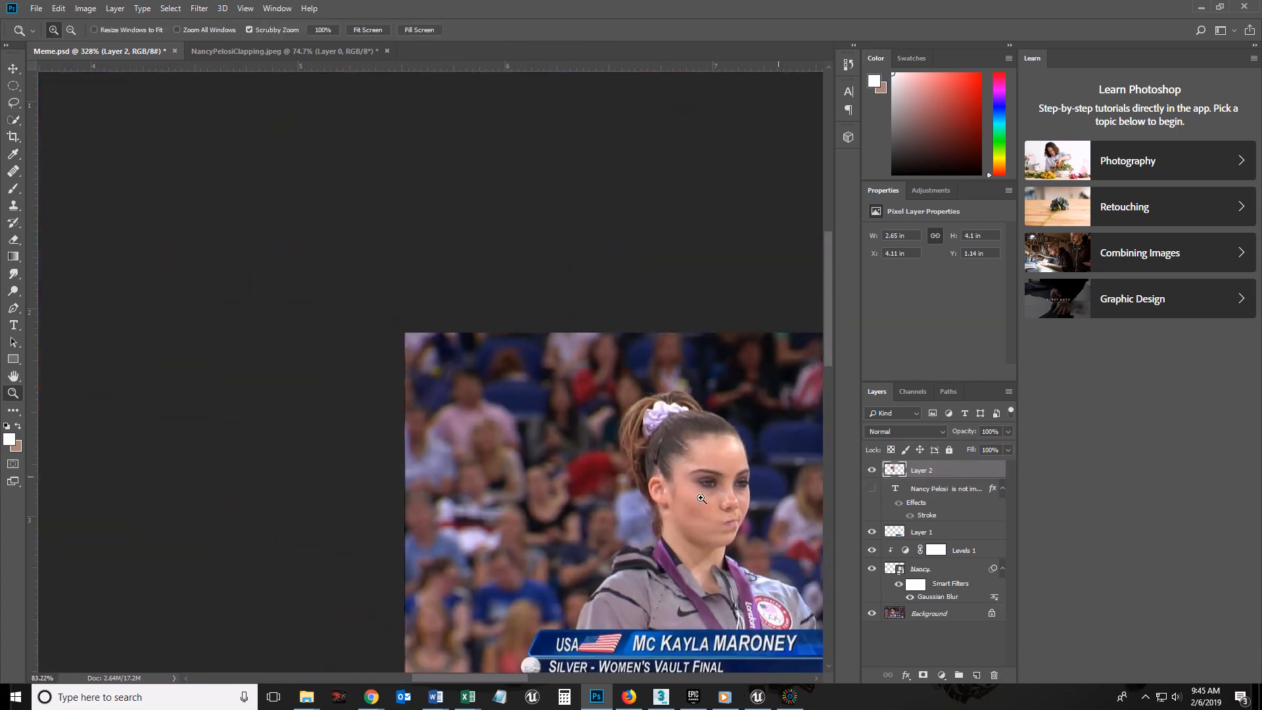
{"action": "left_click", "coordinate": [872, 489]}
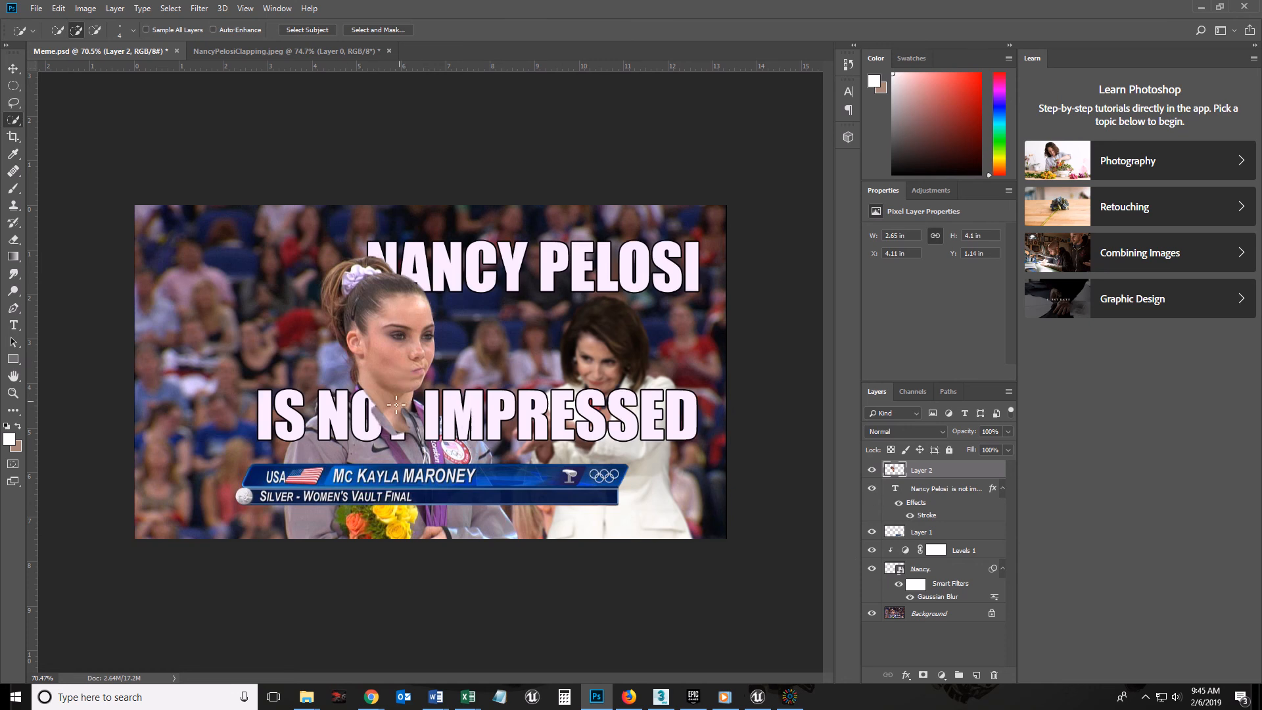
{"action": "left_click", "coordinate": [871, 470]}
{"action": "left_click", "coordinate": [871, 470]}
Erase the gymnast copy's neck and shoulder area with an enlarged Eraser brush so the caption's lower line is uncovered
{"action": "left_click", "coordinate": [13, 239]}
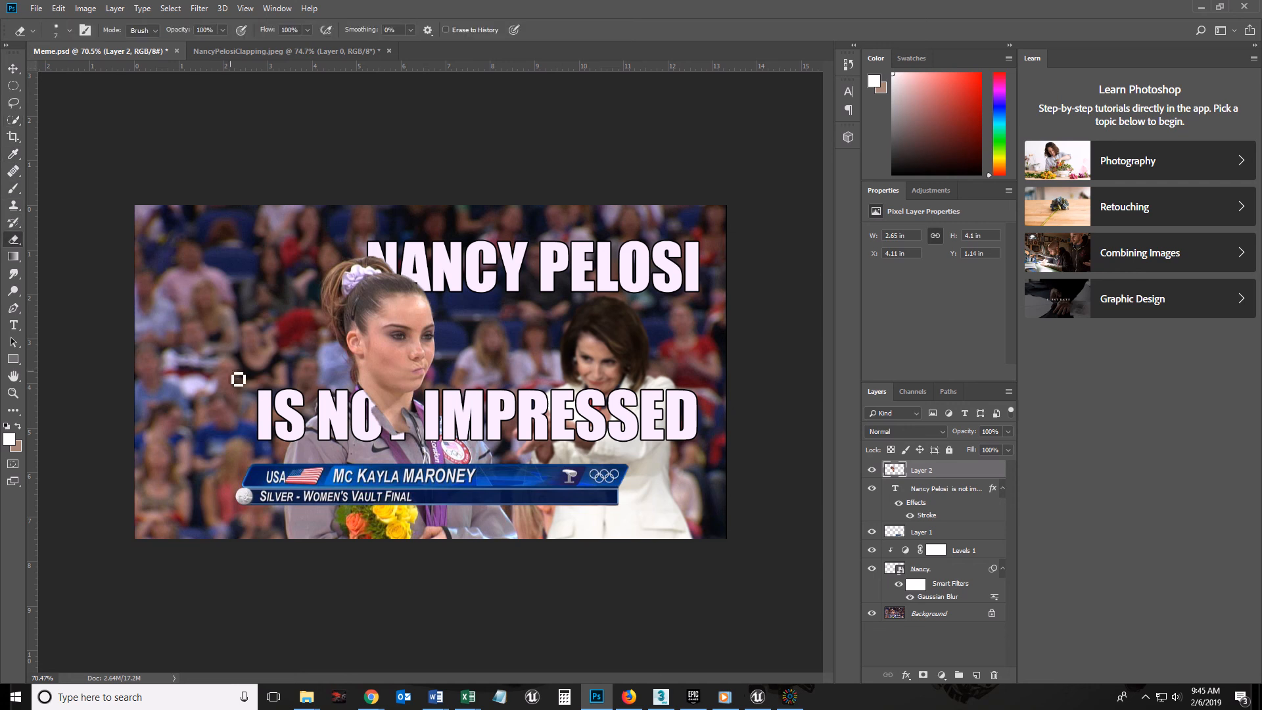
{"action": "key", "text": "bracketright"}
{"action": "key", "text": "bracketright"}
{"action": "key", "text": "bracketright"}
{"action": "key", "text": "bracketright"}
{"action": "key", "text": "bracketright"}
{"action": "key", "text": "bracketright"}
{"action": "key", "text": "bracketright"}
{"action": "key", "text": "bracketright"}
{"action": "left_click_drag", "start_coordinate": [371, 392], "coordinate": [365, 421]}
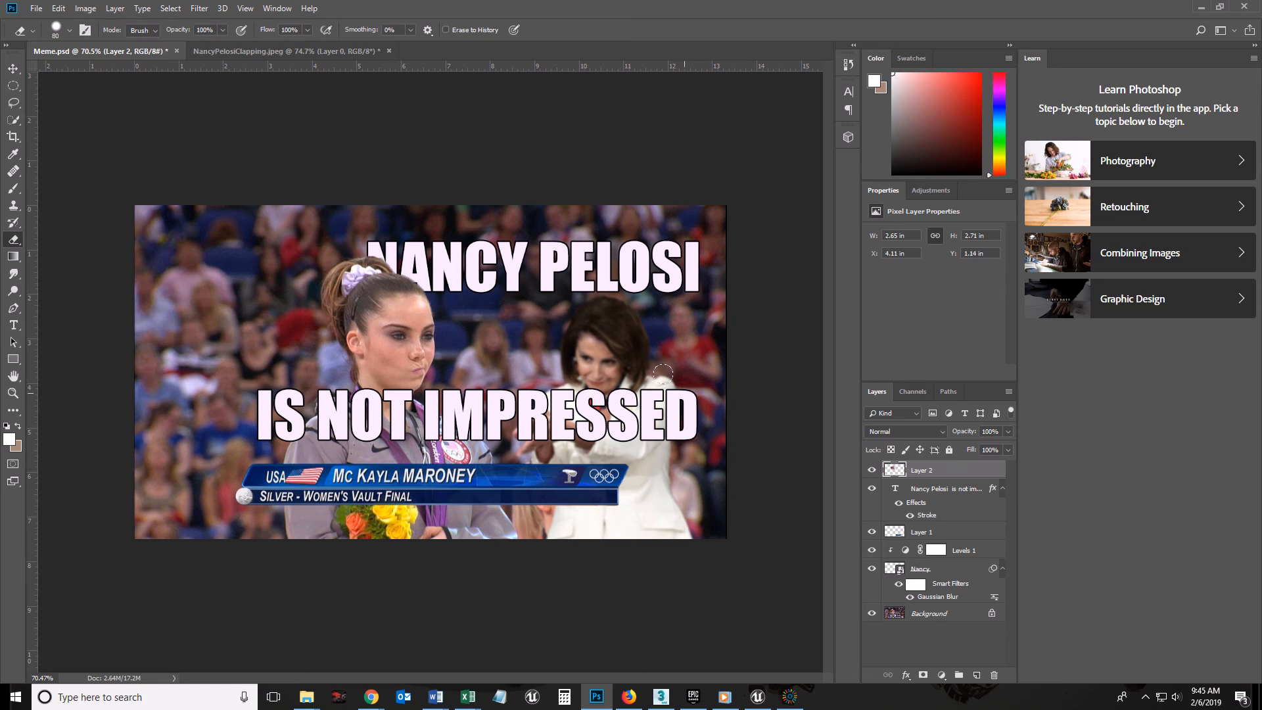
Crop about 2 in off the left side of the image
{"action": "left_click", "coordinate": [13, 136]}
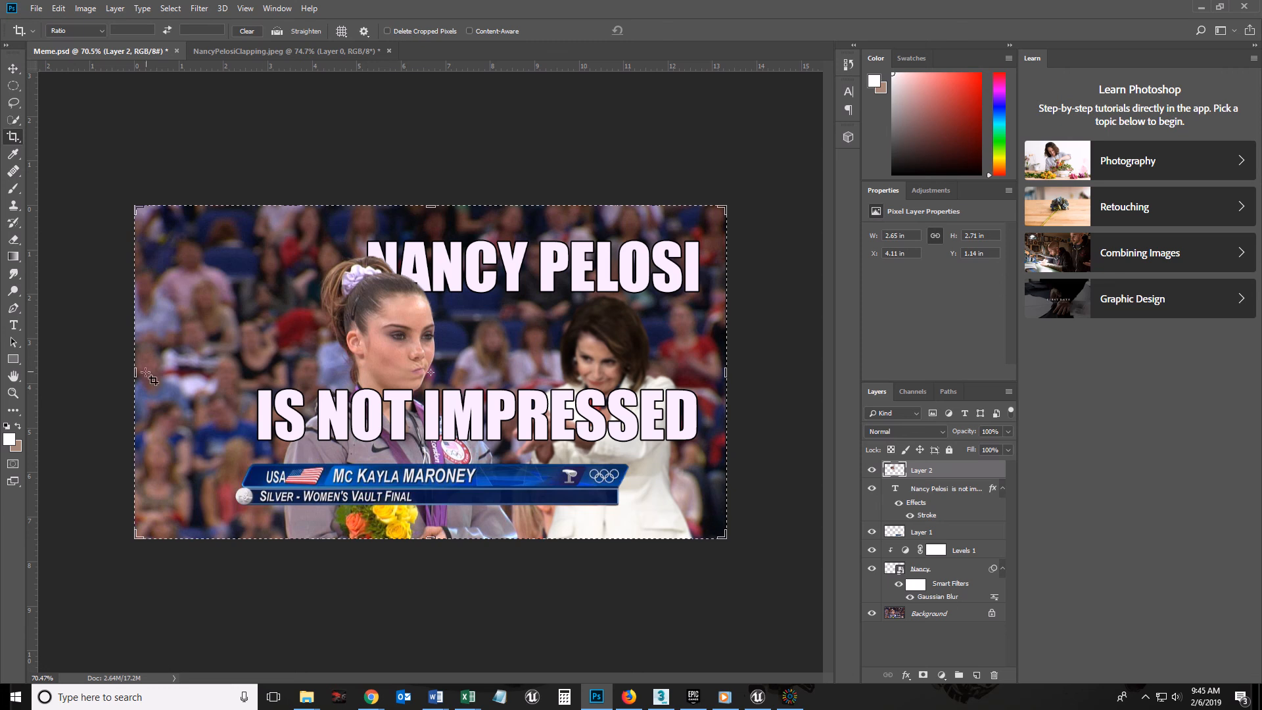
{"action": "left_click_drag", "start_coordinate": [136, 374], "coordinate": [182, 373]}
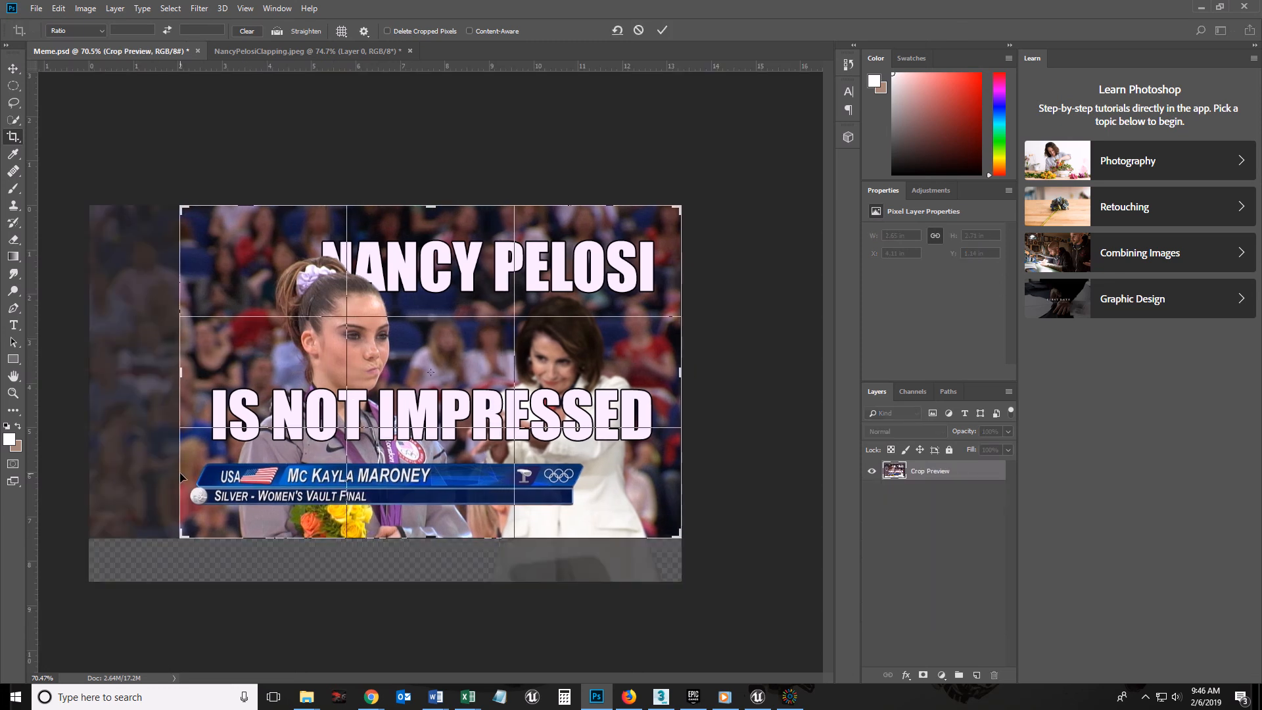
{"action": "key", "text": "Return"}
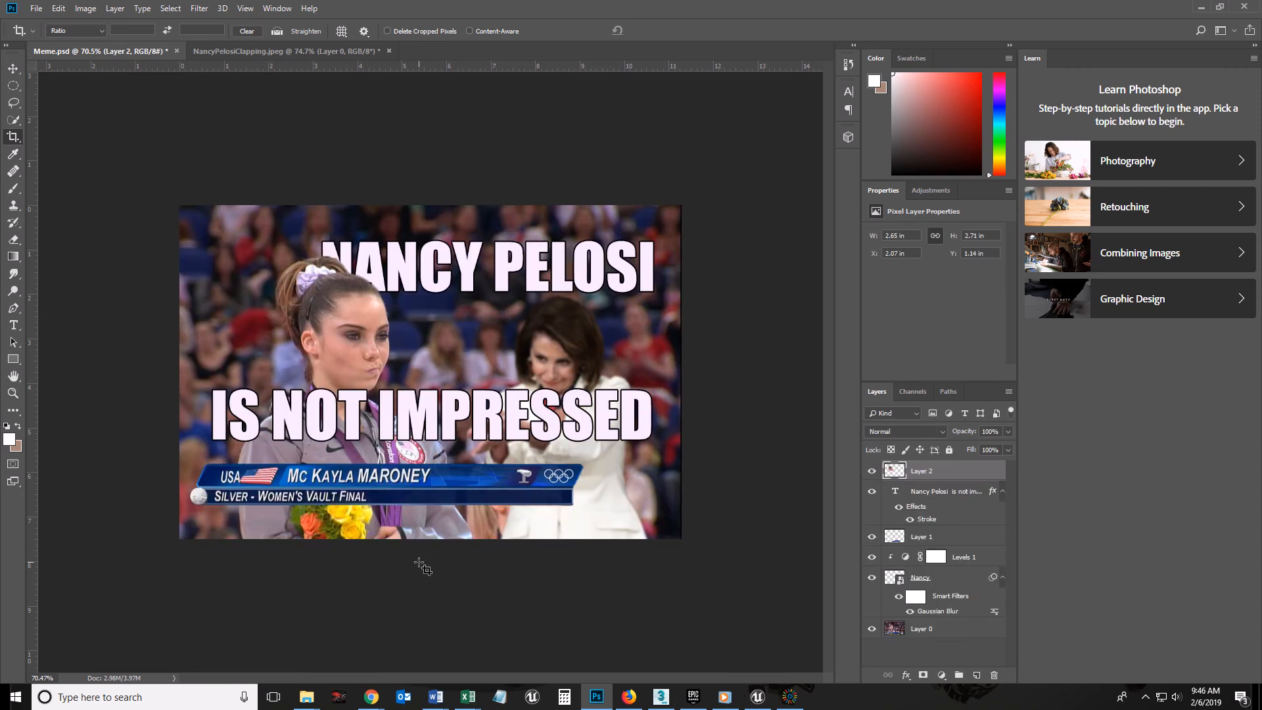